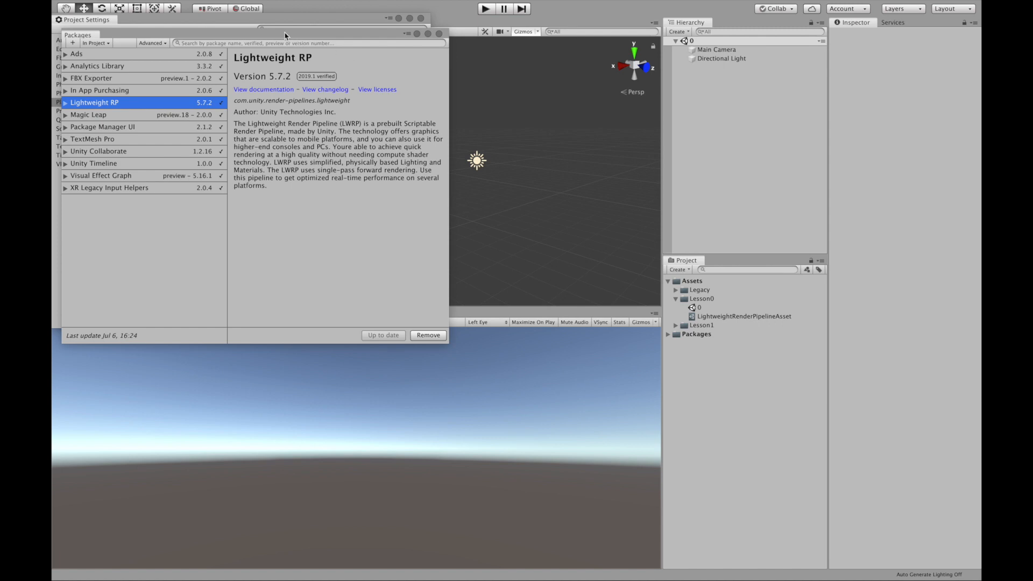
Bring the package list in front of the project settings and view the Magic Leap package details.
left_click_drag(285, 36, 312, 47)
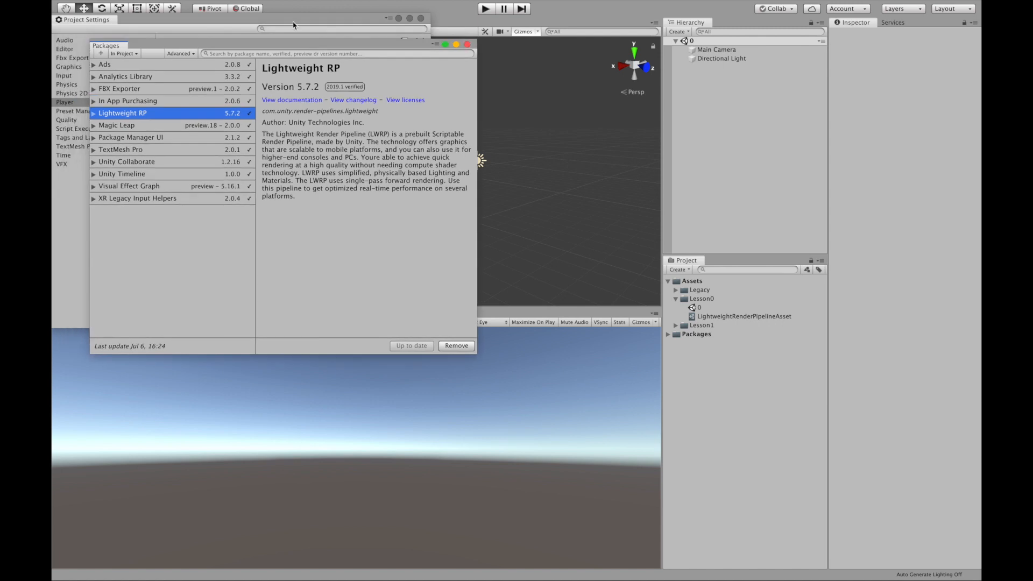
left_click_drag(369, 21, 309, 187)
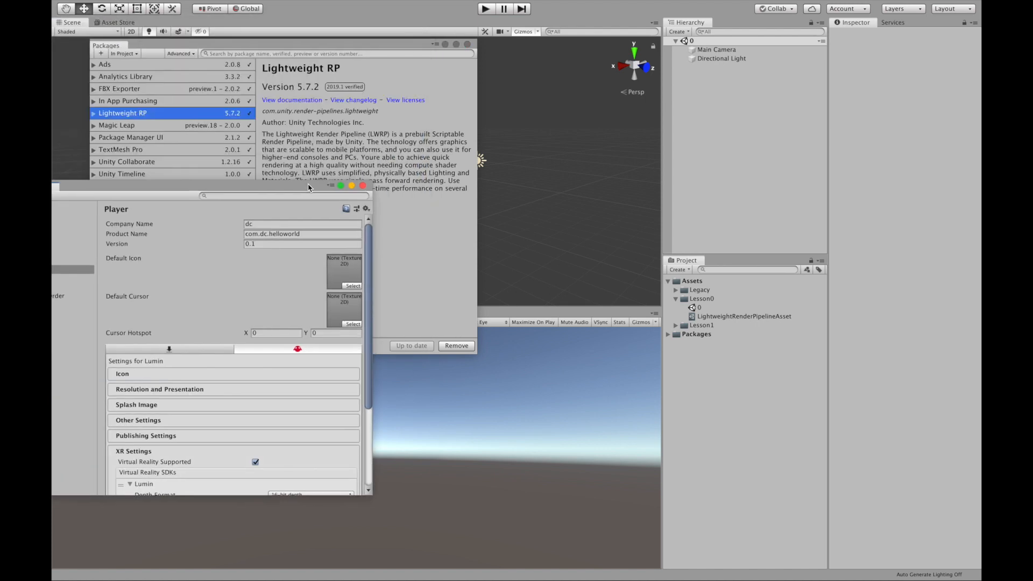
left_click(286, 44)
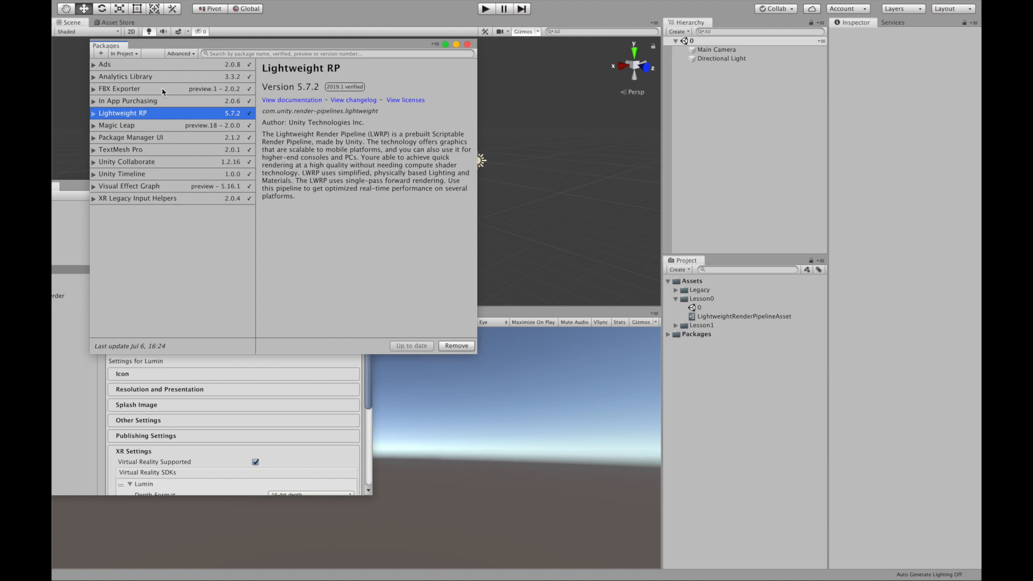
left_click(160, 125)
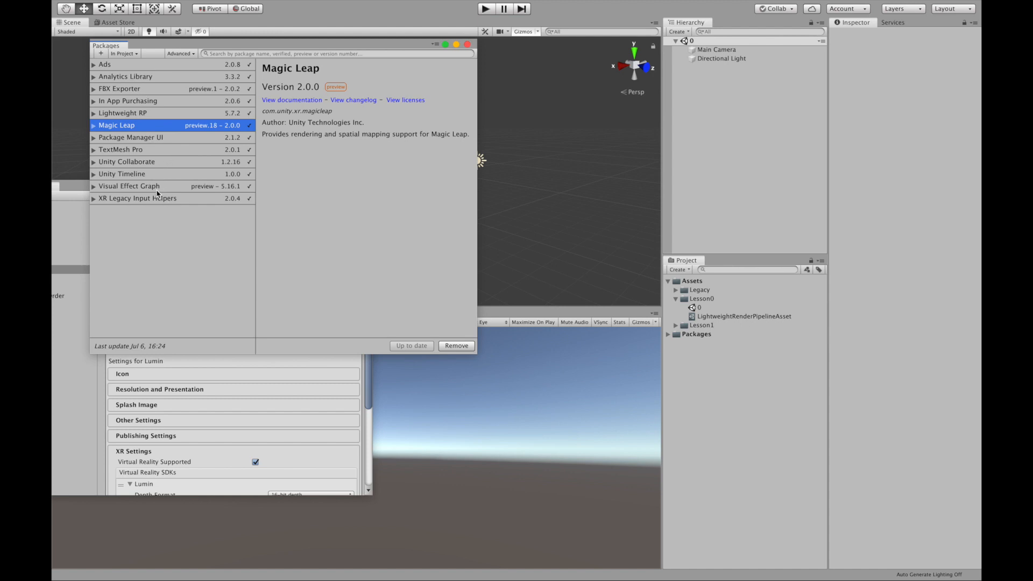
Search the project's packages for "shad", clear the search and view the Lightweight RP package details.
left_click(262, 53)
type("shad")
key("BackSpace")
key("BackSpace")
key("BackSpace")
key("BackSpace")
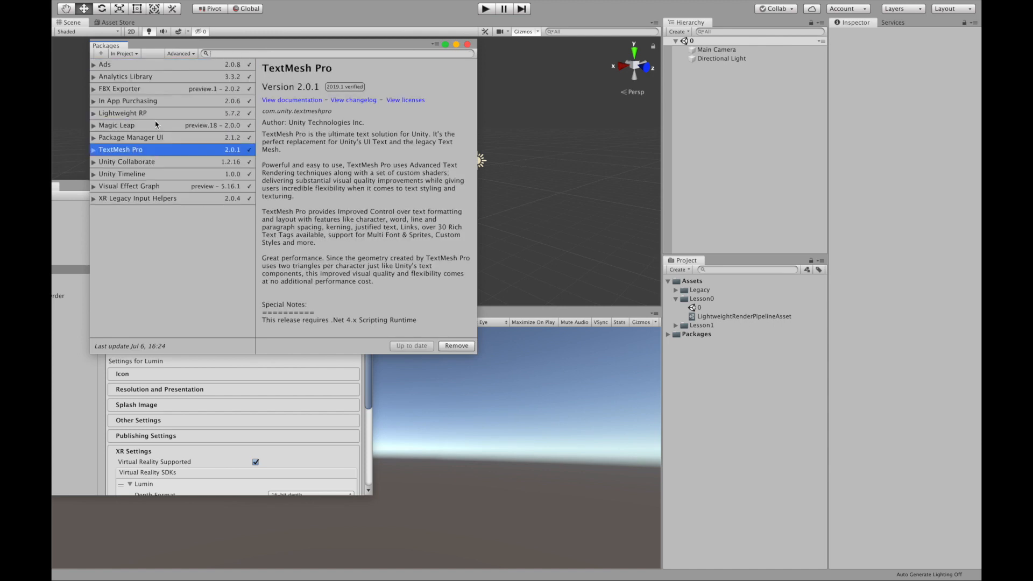
left_click(152, 114)
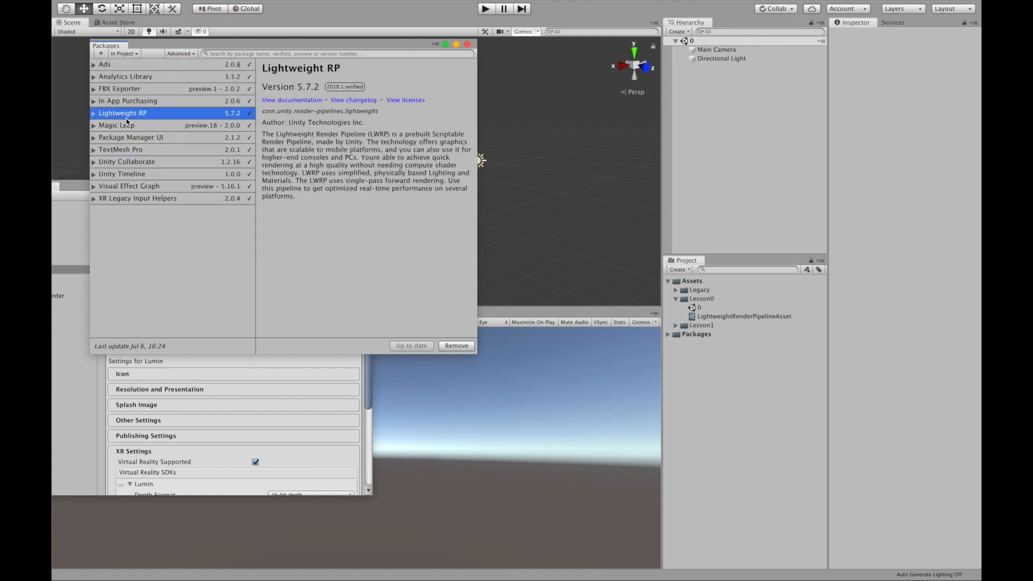
Close the package list and check the LightweightRenderPipelineAsset in the project's Graphics settings, closing the settings when done.
left_click(468, 44)
left_click_drag(233, 192, 426, 79)
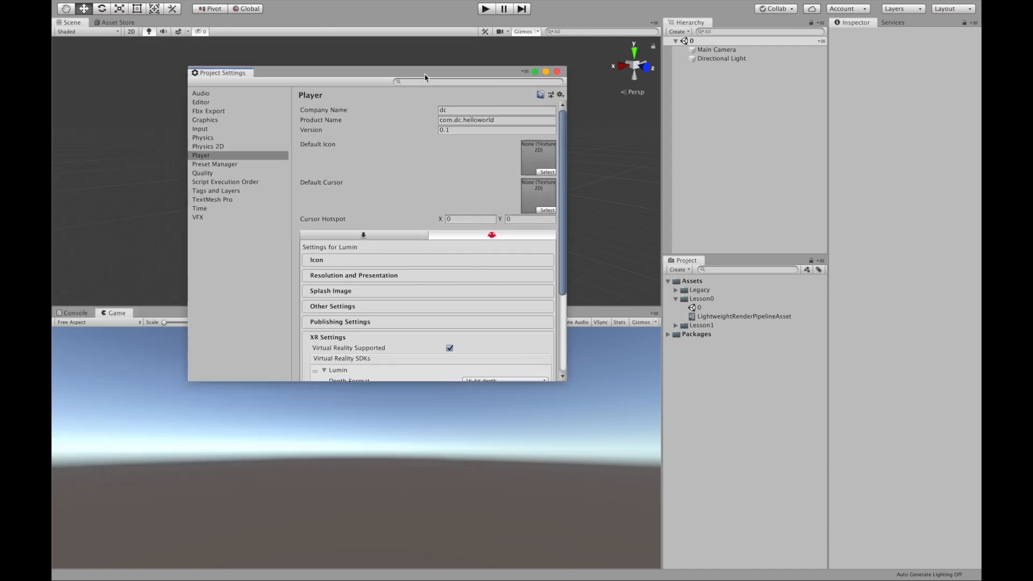
left_click(736, 317)
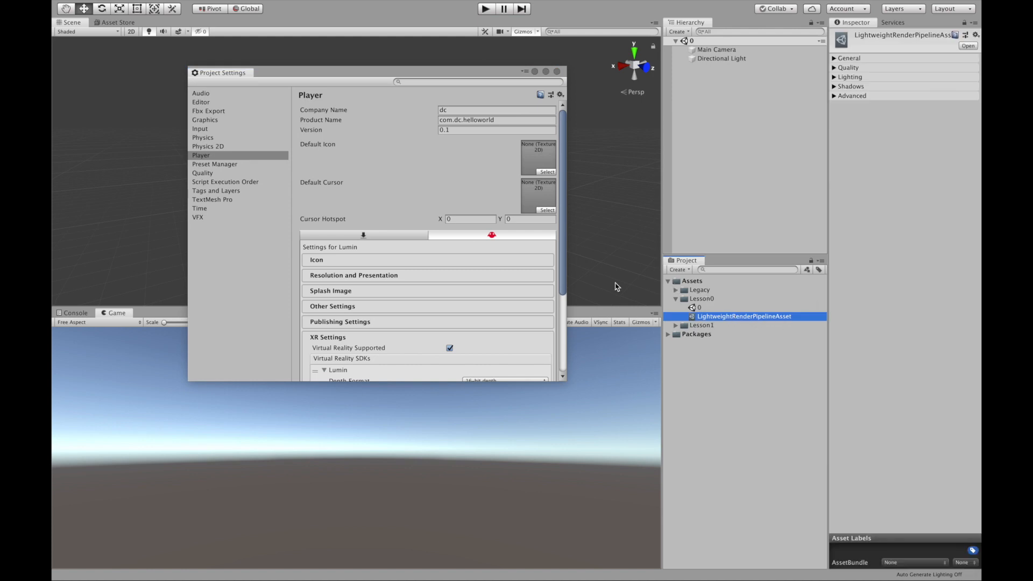
left_click(218, 121)
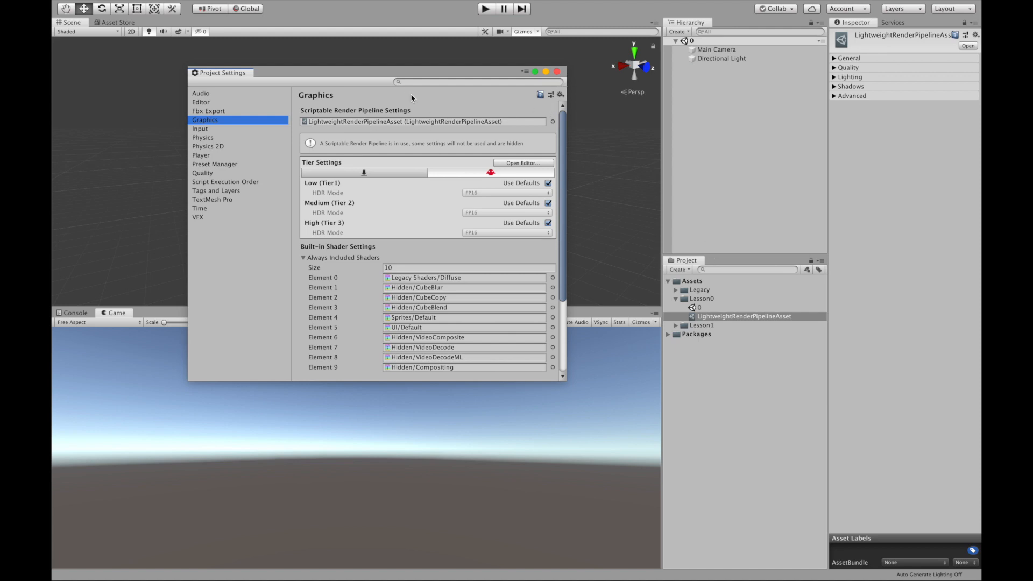
left_click(558, 72)
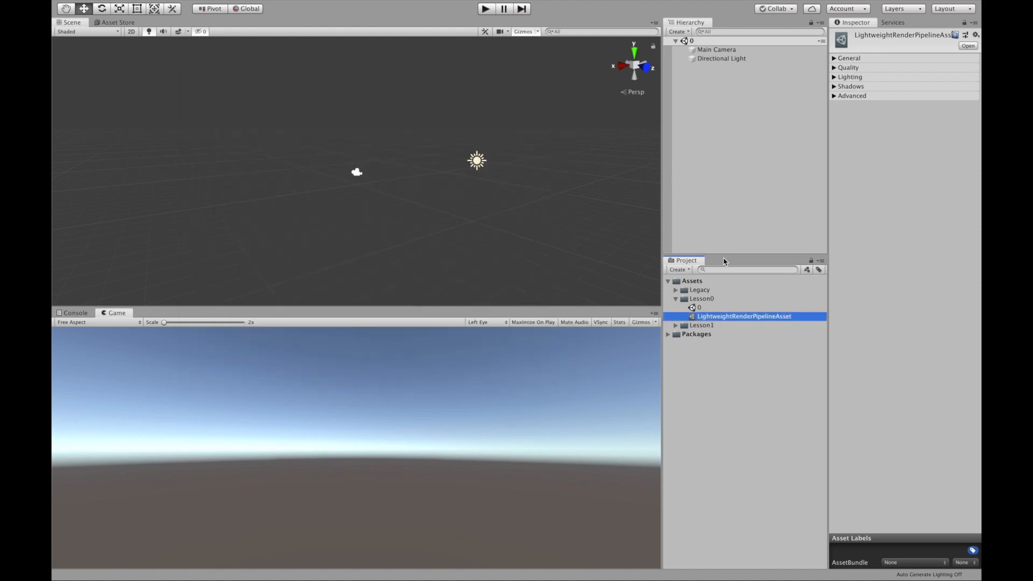
Create a PBR Graph shader named firstlesson in the Lesson0 folder.
left_click(710, 300)
right_click(710, 300)
mouse_move(745, 306)
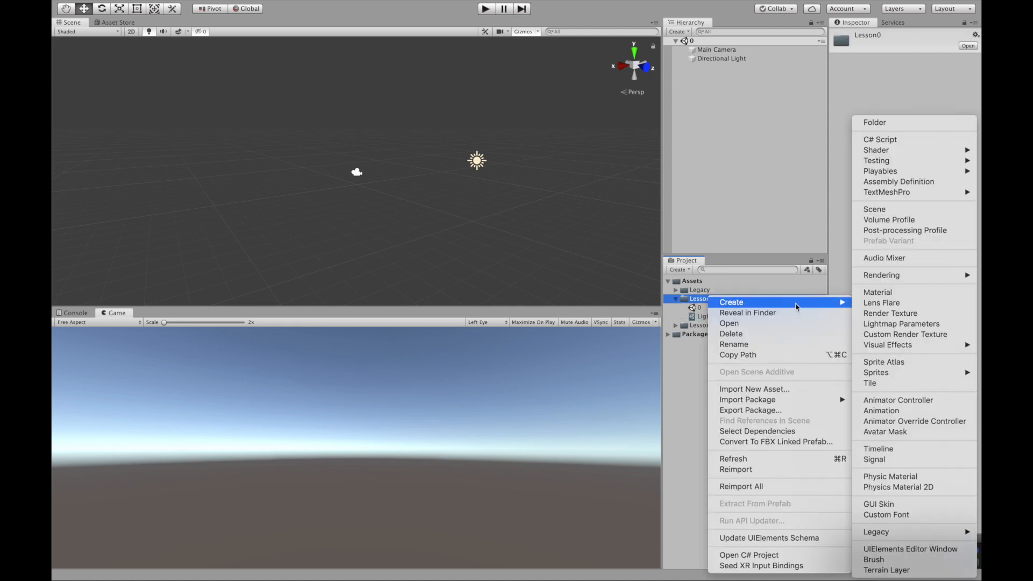
mouse_move(887, 155)
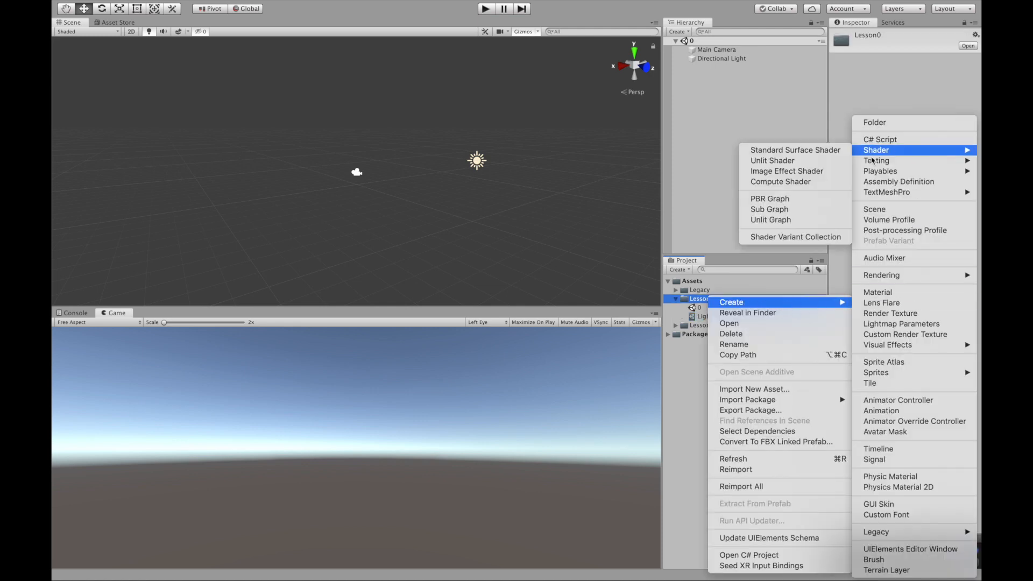
left_click(805, 201)
type("firstlesson")
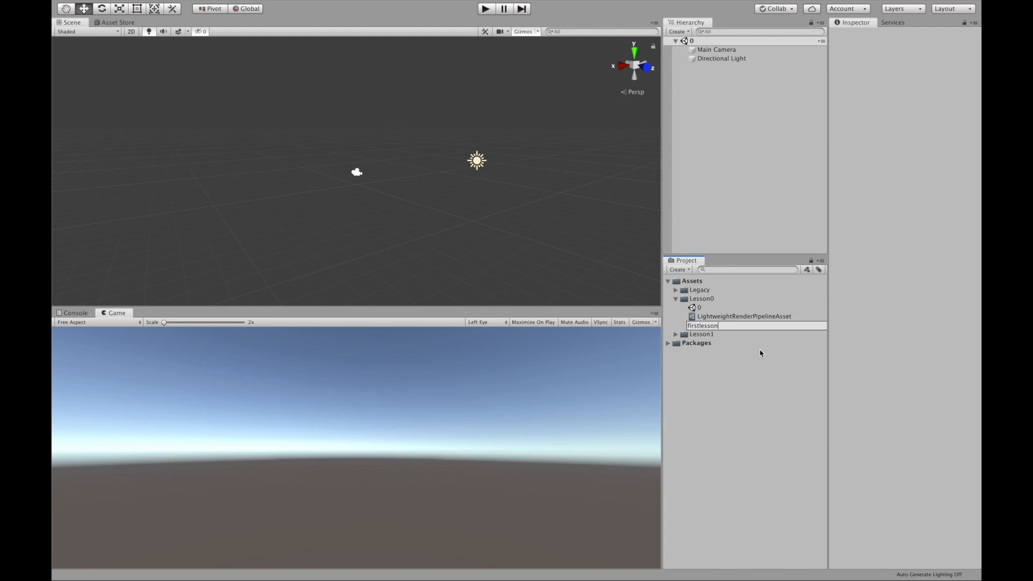
left_click(761, 353)
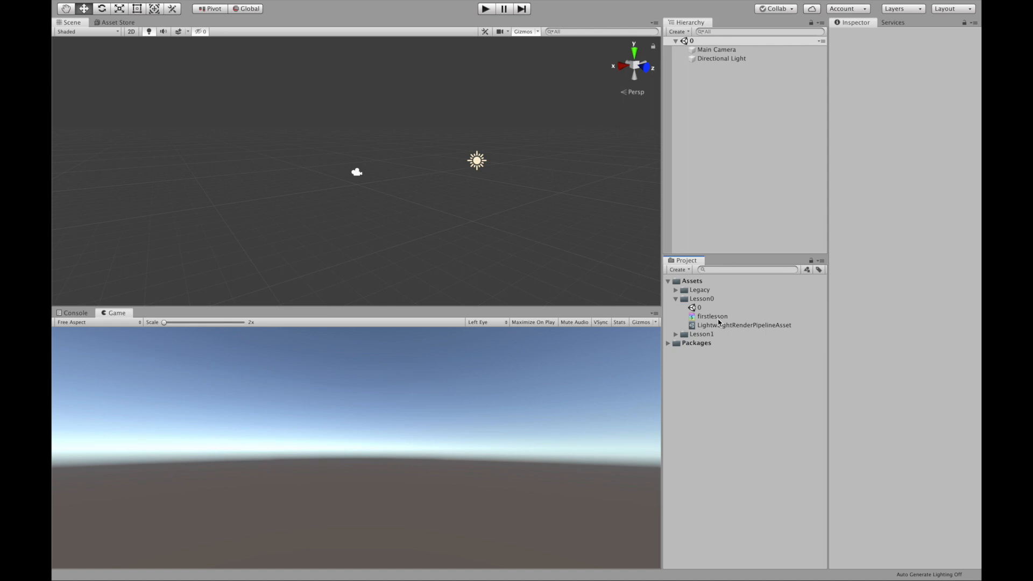
Open the firstlesson shader graph docked beside the Scene view with a taller work area, and move its PBR Master node clear of the blackboard.
left_click(718, 321)
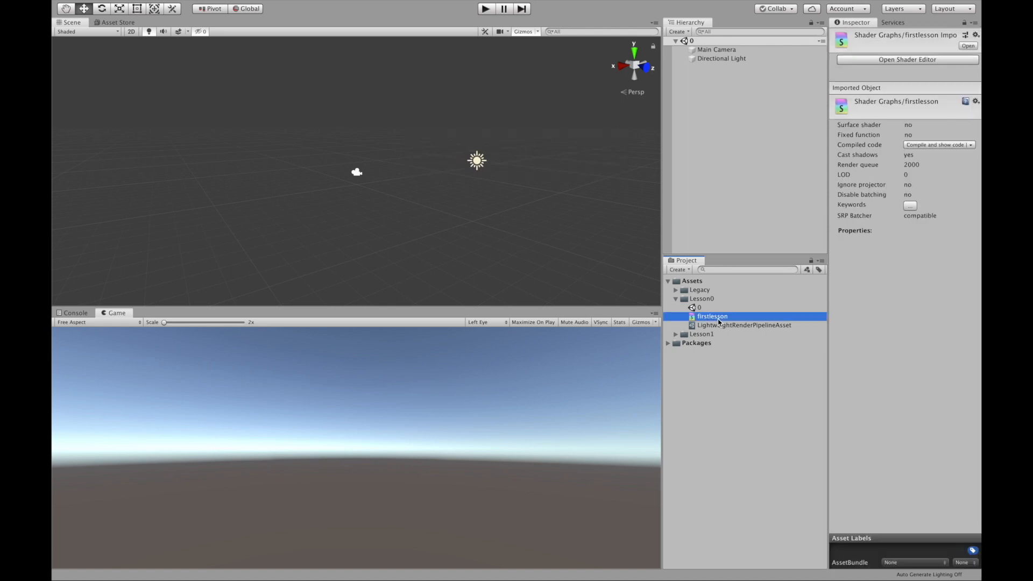
double_click(719, 321)
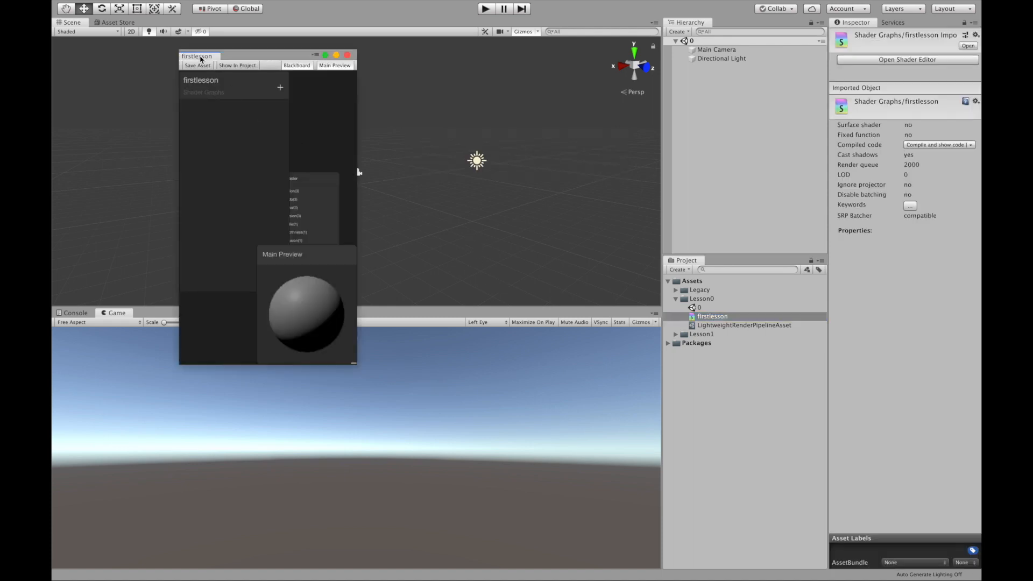
left_click_drag(196, 49, 188, 30)
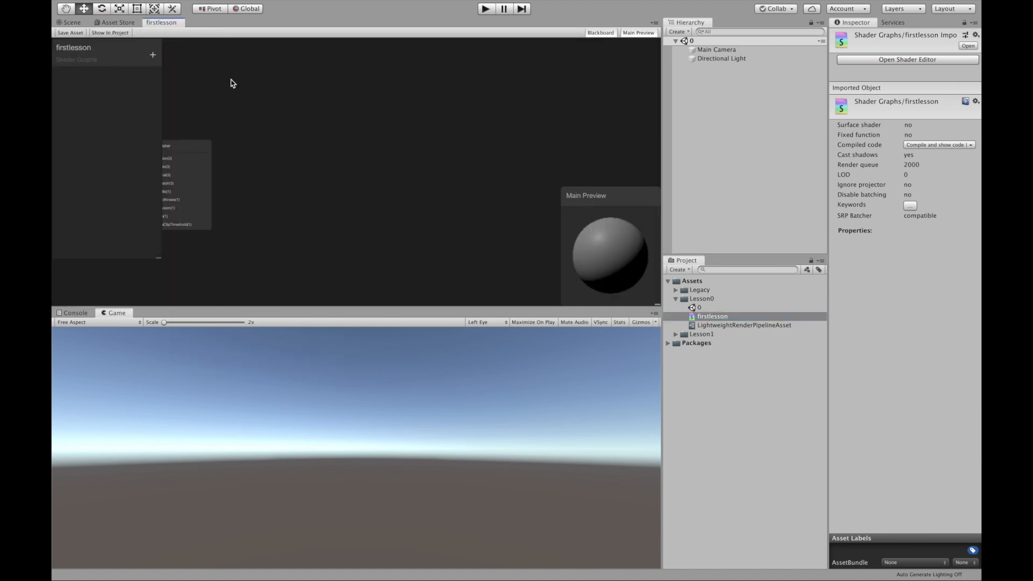
left_click_drag(565, 307, 565, 440)
left_click_drag(193, 146, 468, 176)
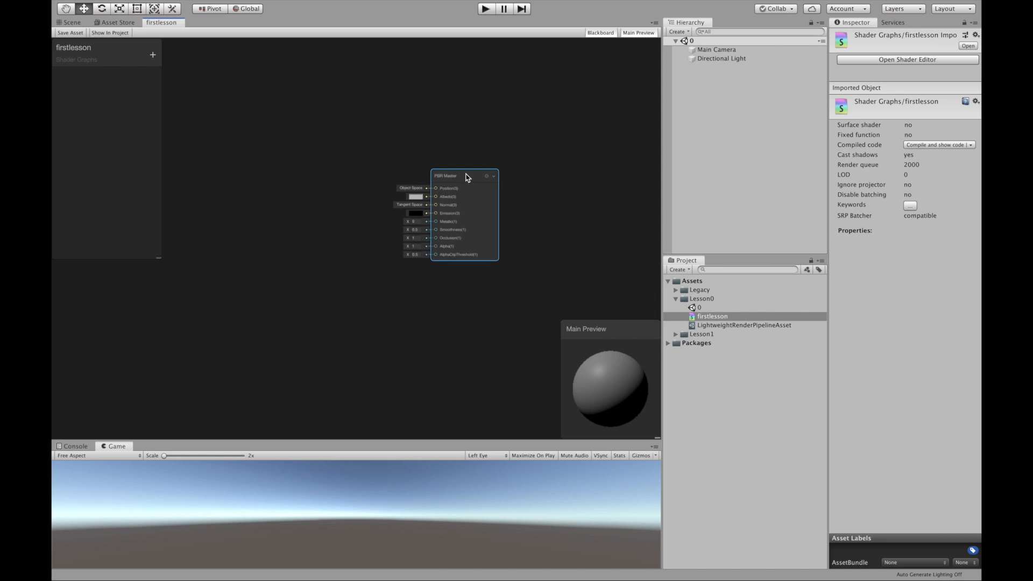
Examine the PBR Master node and its inputs at different zoom levels and positions in the graph.
scroll(423, 205, "up", 3)
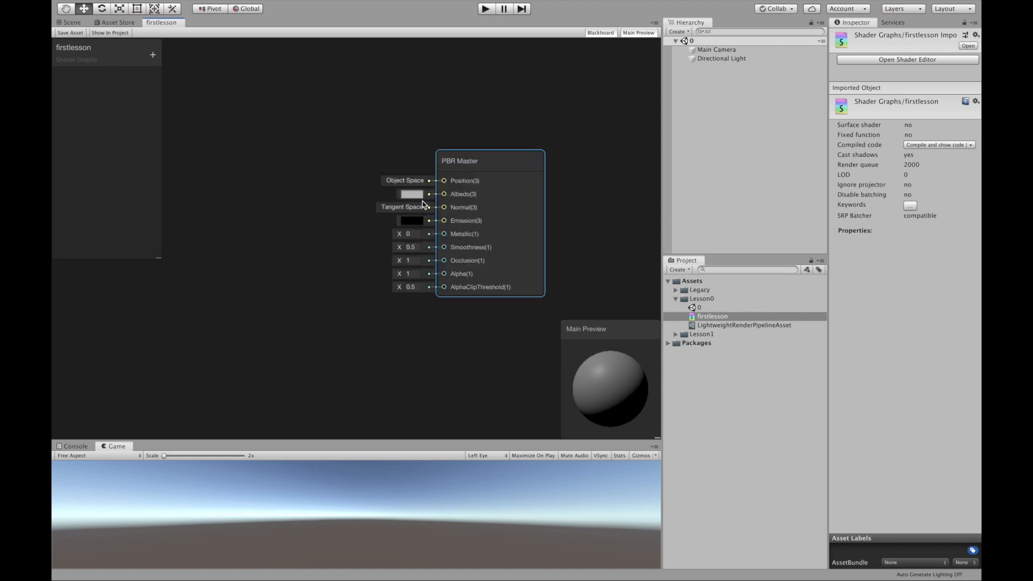
scroll(422, 205, "down", 5)
scroll(422, 204, "up", 5)
scroll(423, 204, "down", 5)
scroll(423, 202, "up", 5)
middle_click(369, 124)
middle_click_drag(281, 157, 341, 157)
left_click_drag(375, 200, 354, 260)
middle_click_drag(358, 118, 284, 213)
scroll(293, 201, "down", 3)
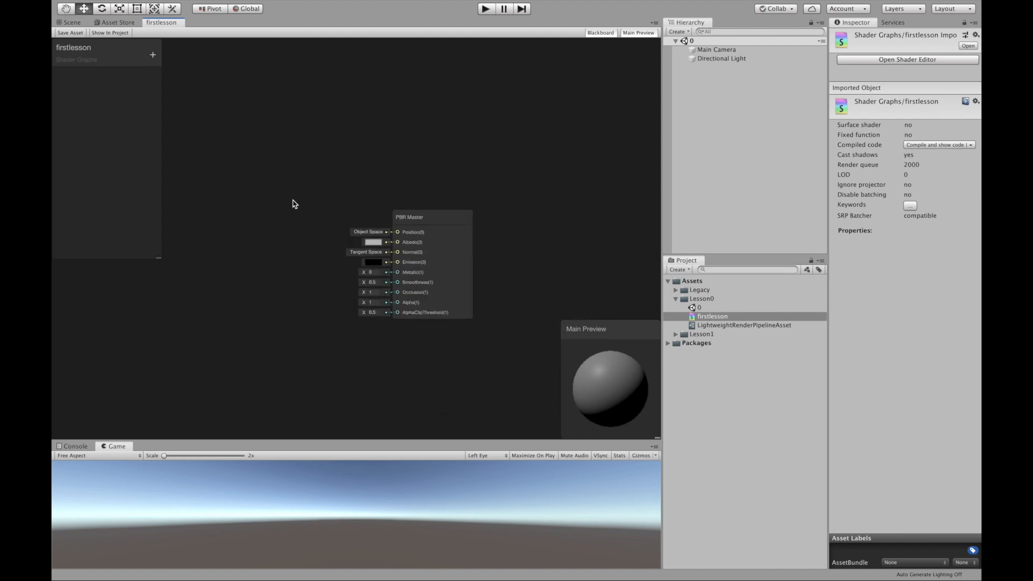
middle_click_drag(293, 260, 426, 204)
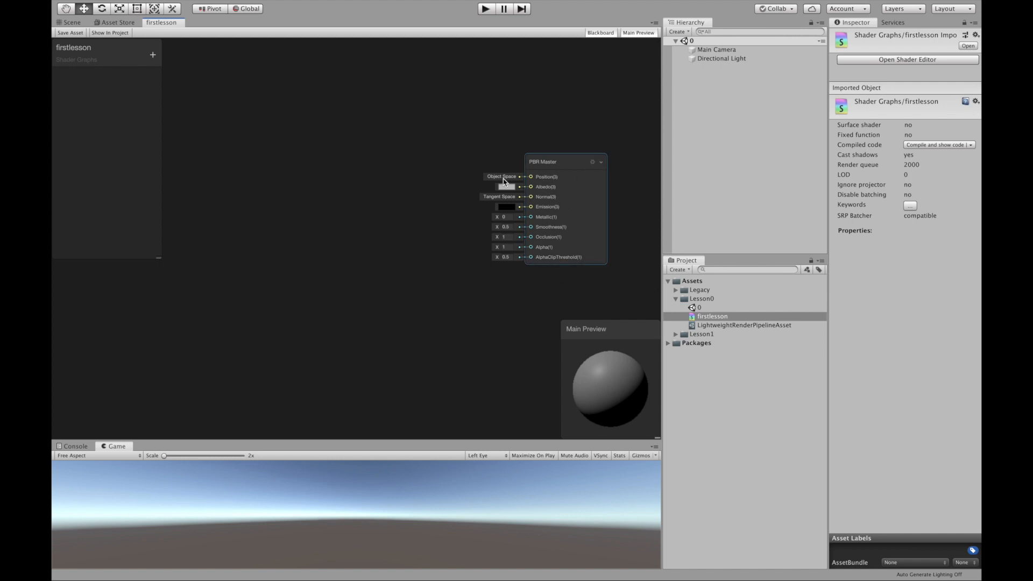
Add a 3D sphere to the scene and frame it in the Scene view.
left_click(748, 134)
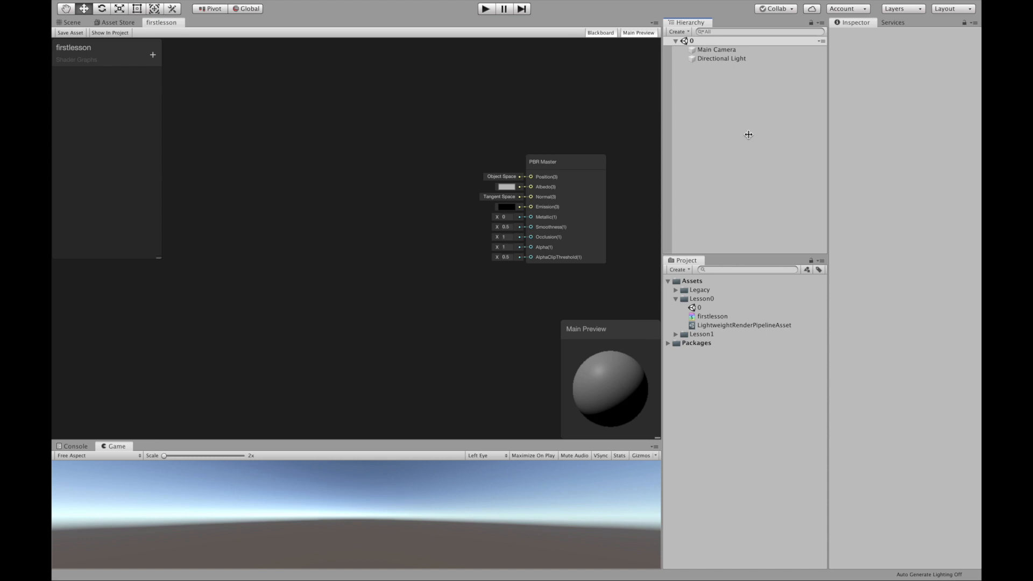
right_click(749, 134)
mouse_move(826, 243)
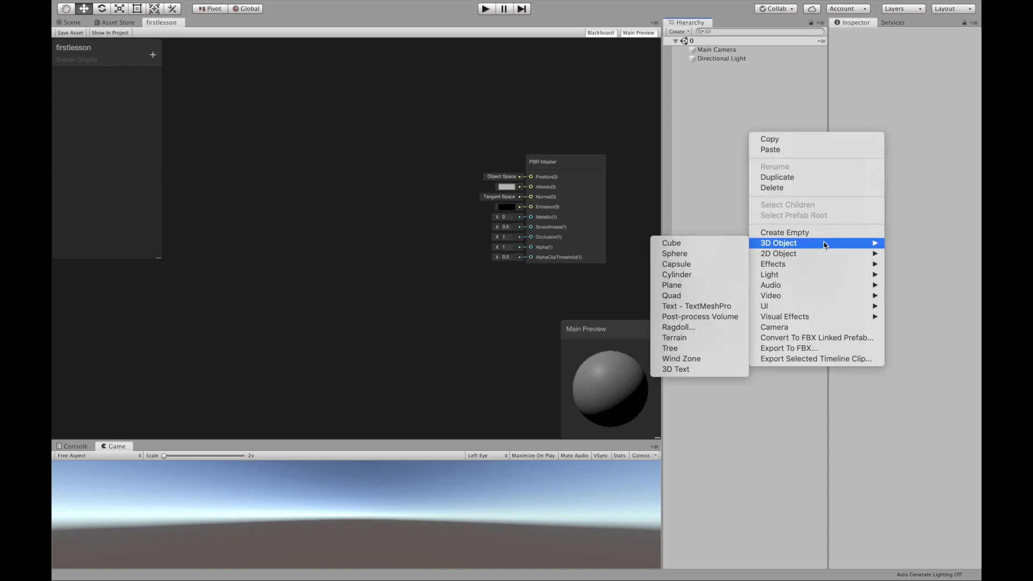
left_click(696, 254)
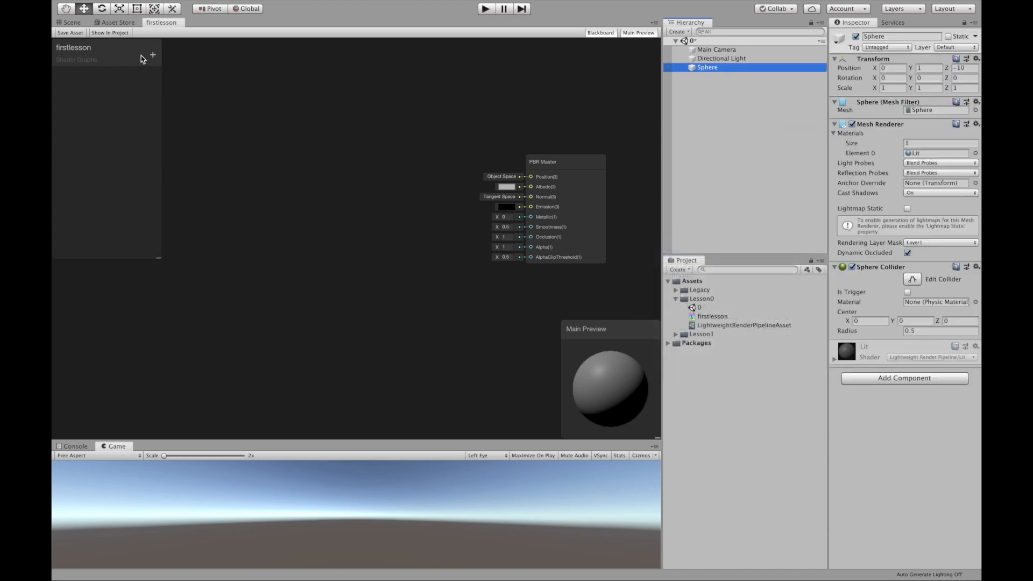
left_click(65, 23)
key("f")
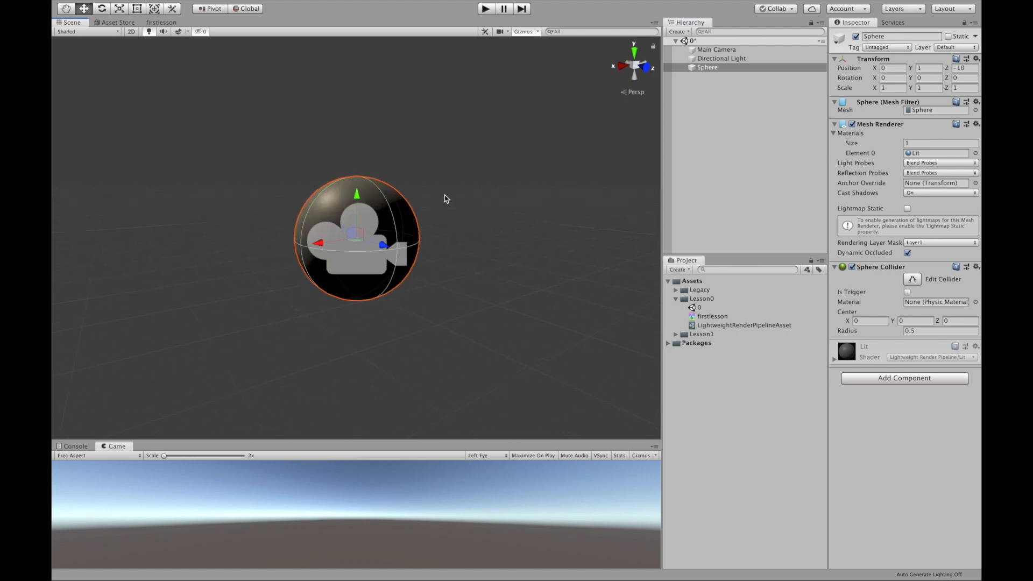
scroll(445, 199, "up", 3)
scroll(445, 197, "up", 3)
left_click(378, 205)
scroll(380, 192, "down", 8)
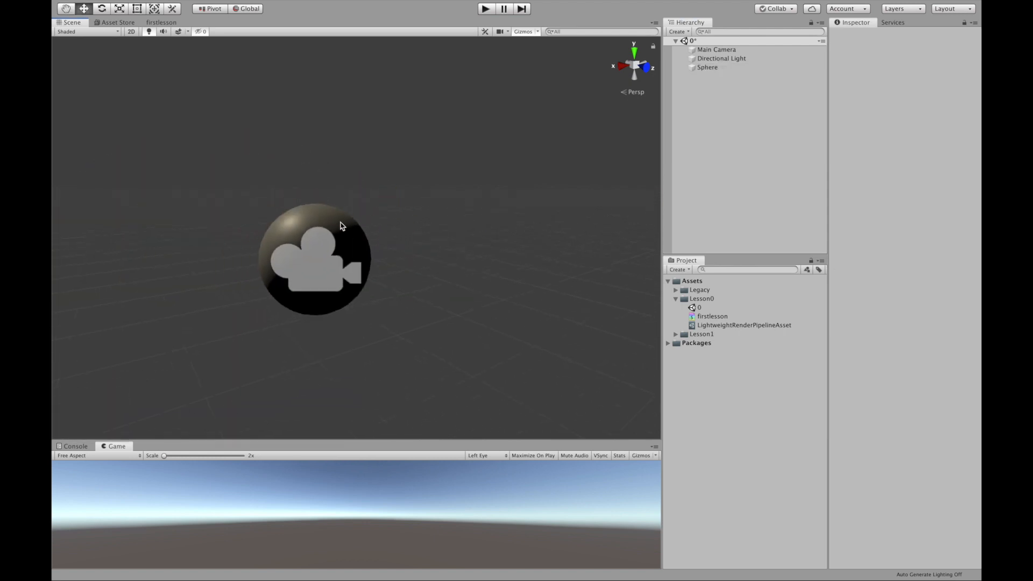
Set the sphere's Y and Z position to 0.
left_click(340, 222)
left_click(939, 68)
type("0")
key("Tab")
type("0")
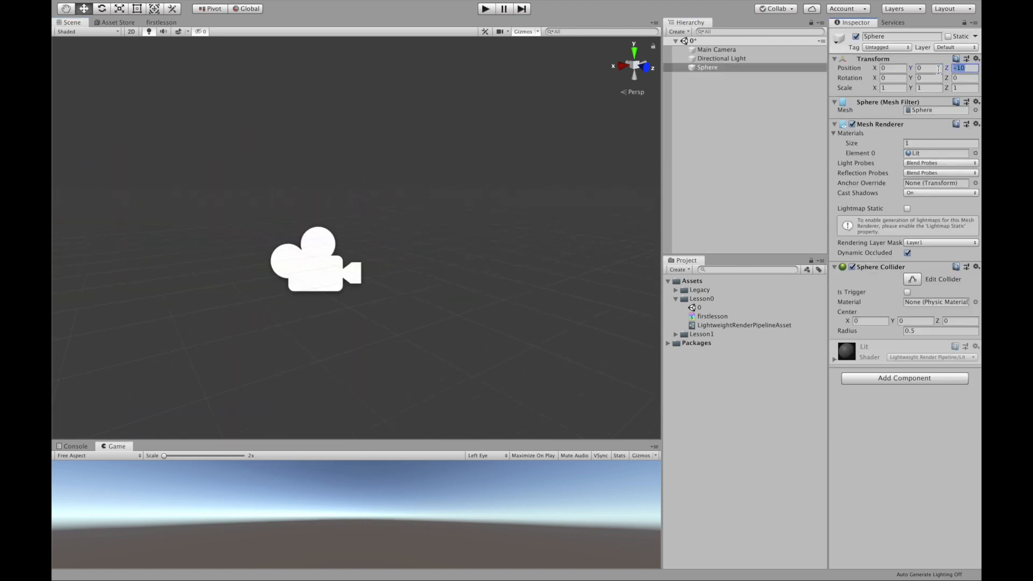
Place the Main Camera in front of the sphere at Y position 0 and Z position -1.
left_click(717, 50)
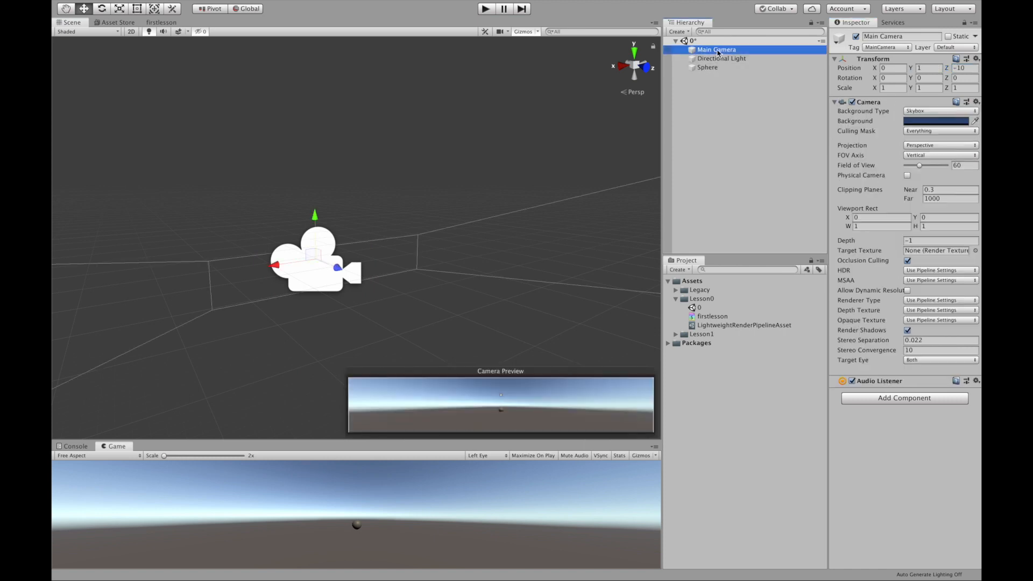
left_click(963, 68)
type("-1")
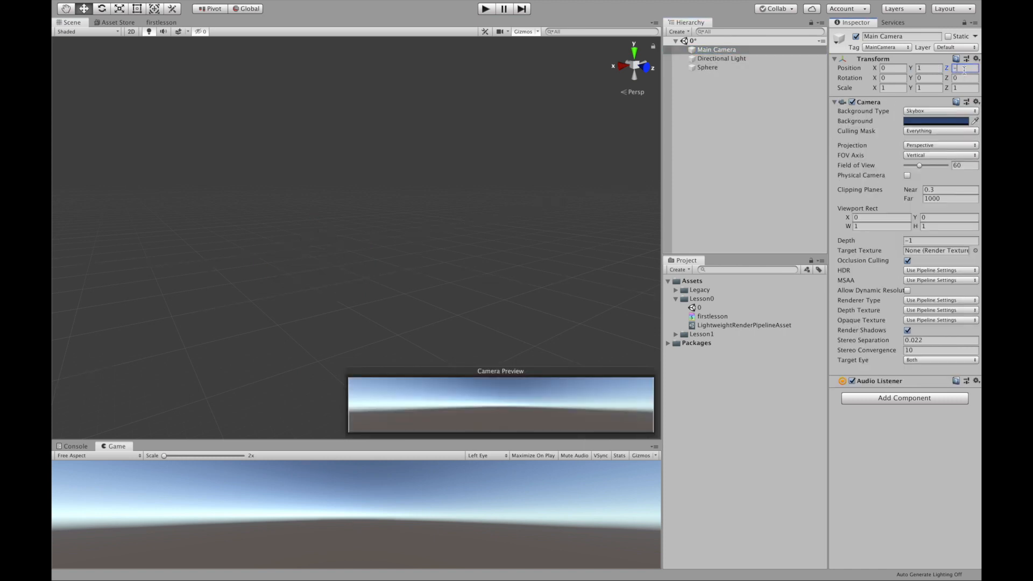
type("f")
left_click_drag(434, 242, 583, 274, "alt")
scroll(440, 262, "up", 3)
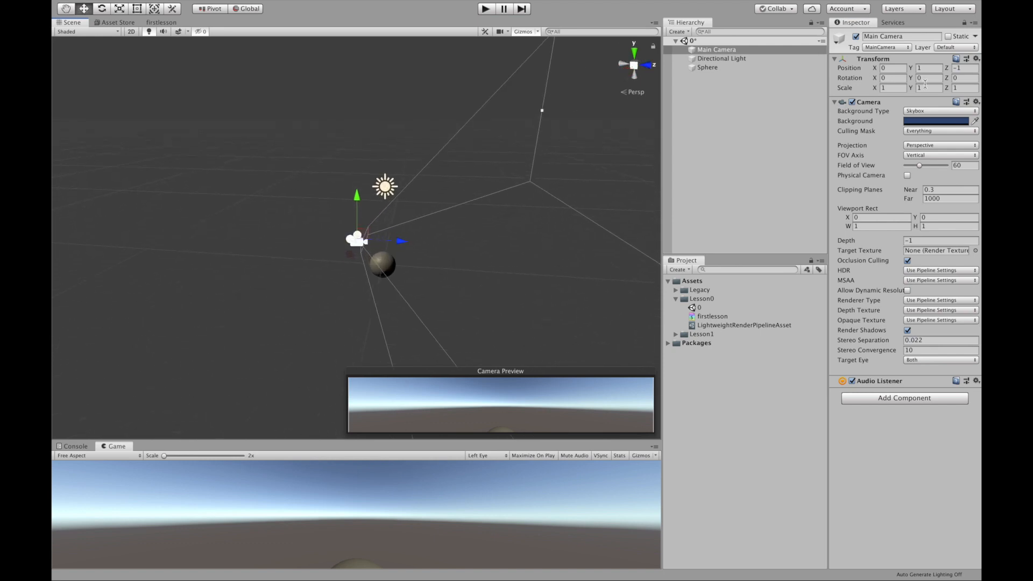
left_click(928, 71)
type("0")
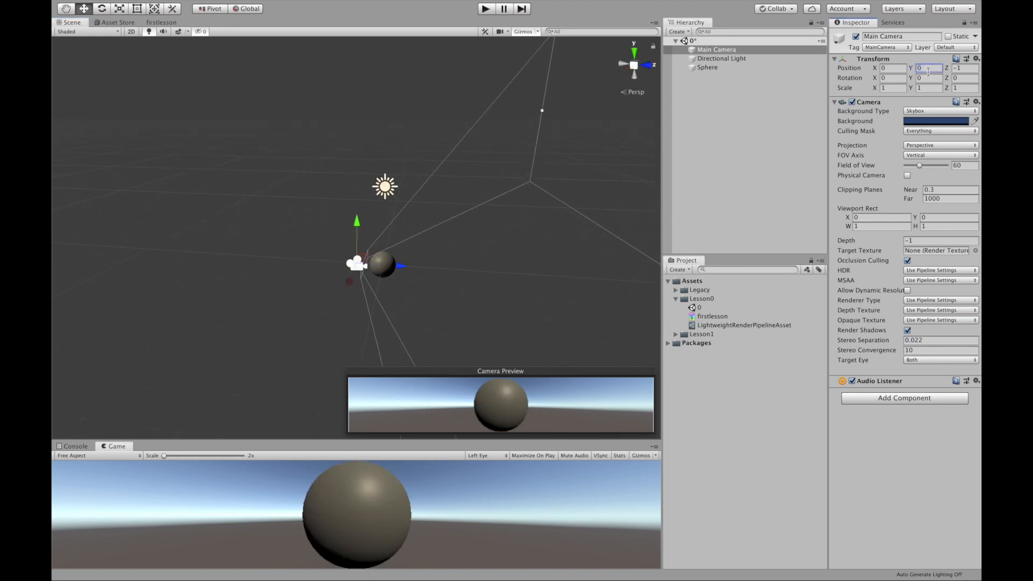
Set the sphere's scale to 0.4 on X, Y and Z and frame it in the Scene view.
scroll(475, 282, "up", 5)
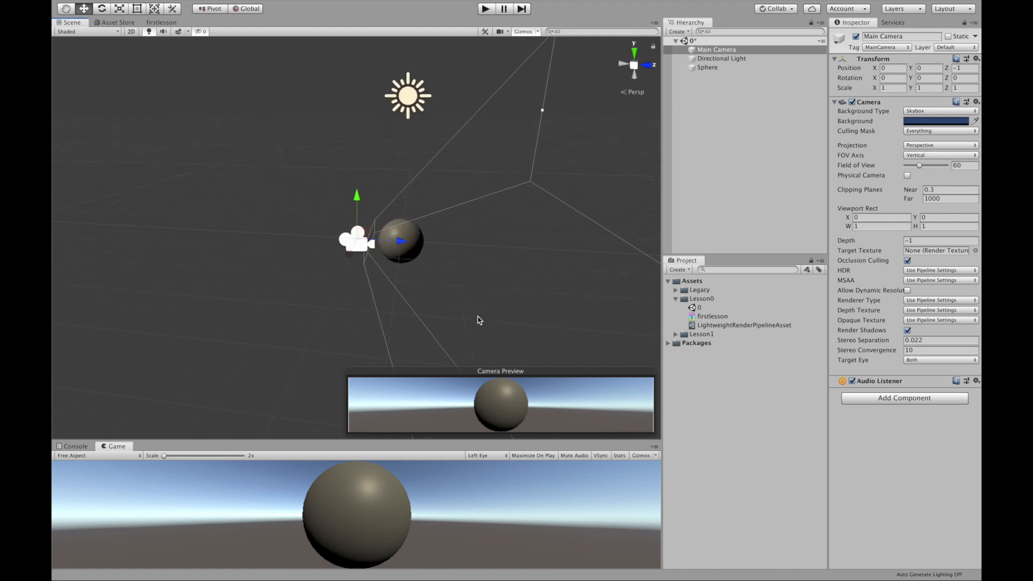
scroll(475, 268, "up", 3)
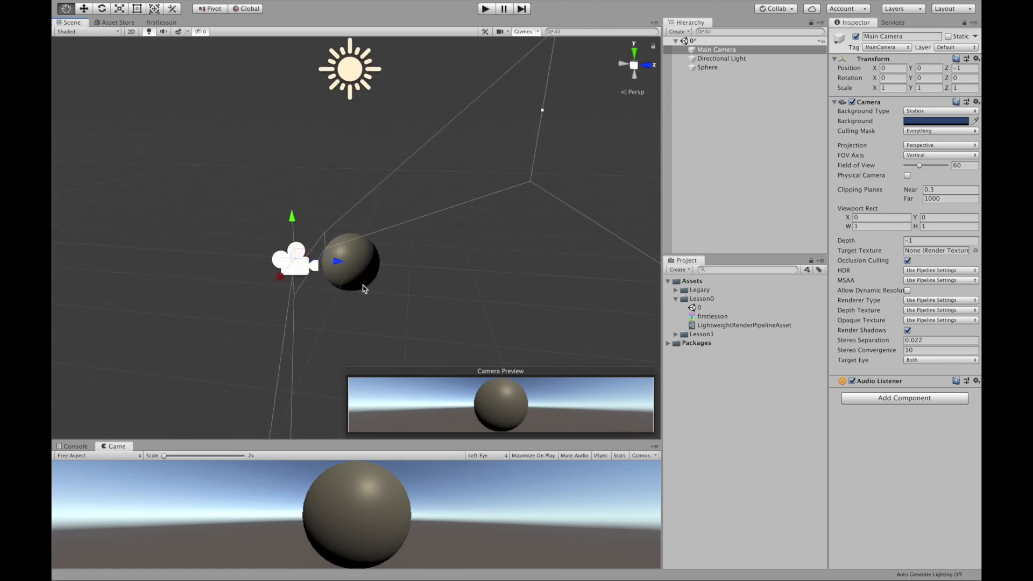
left_click(735, 67)
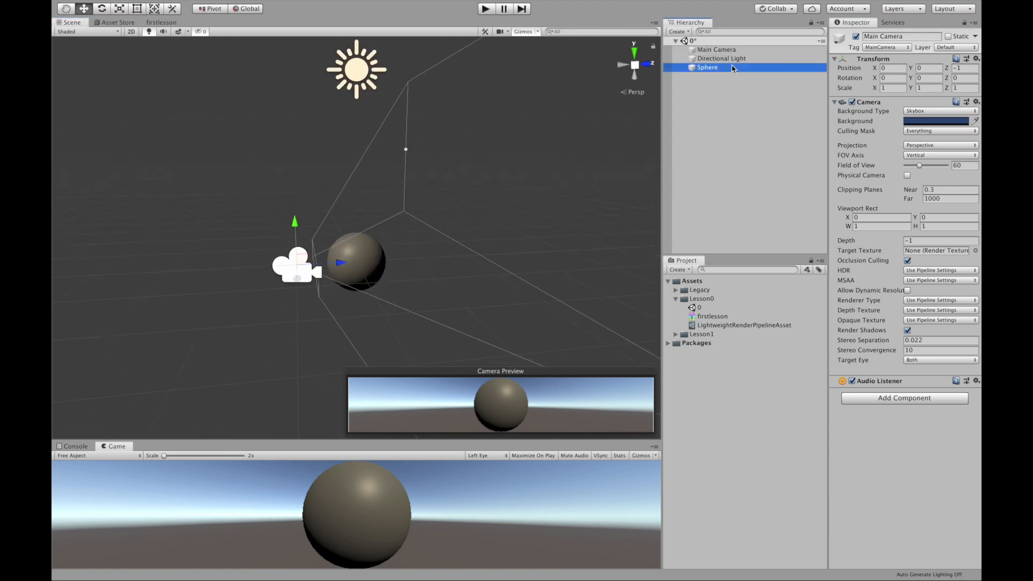
left_click(894, 88)
type(".4")
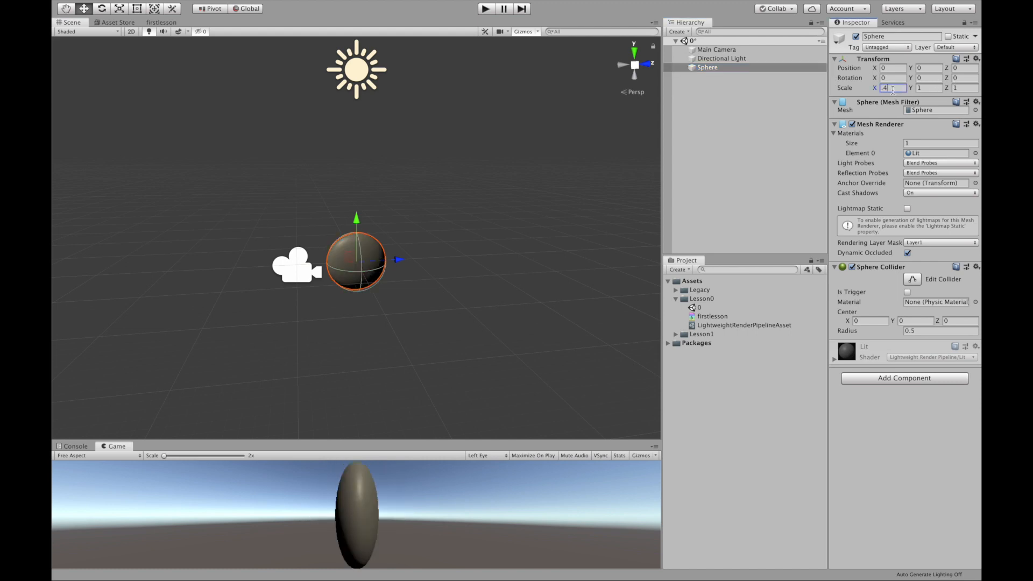
key("Tab")
type(".4")
key("Tab")
type(".4")
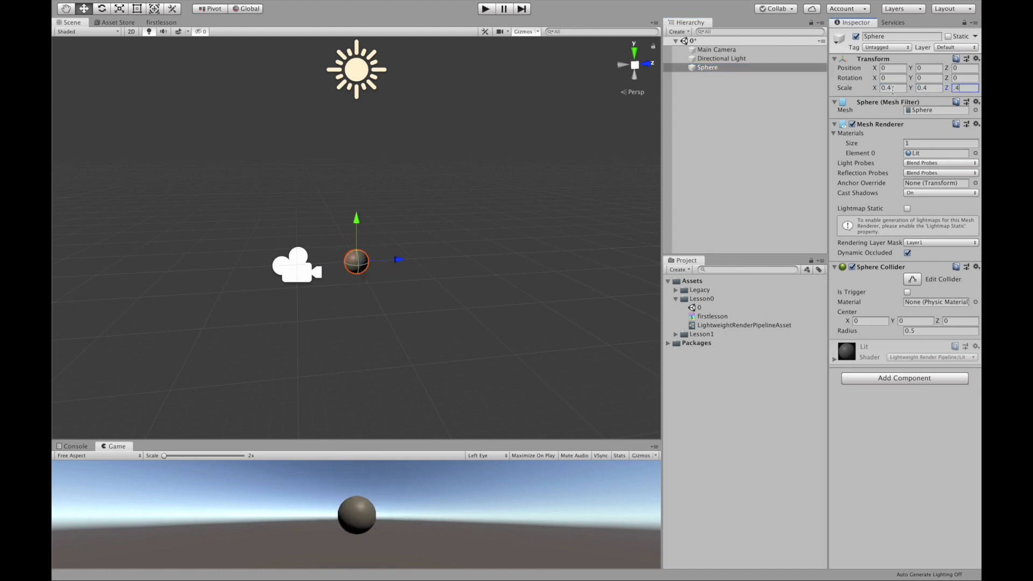
type("f")
left_click_drag(455, 257, 420, 254, "alt")
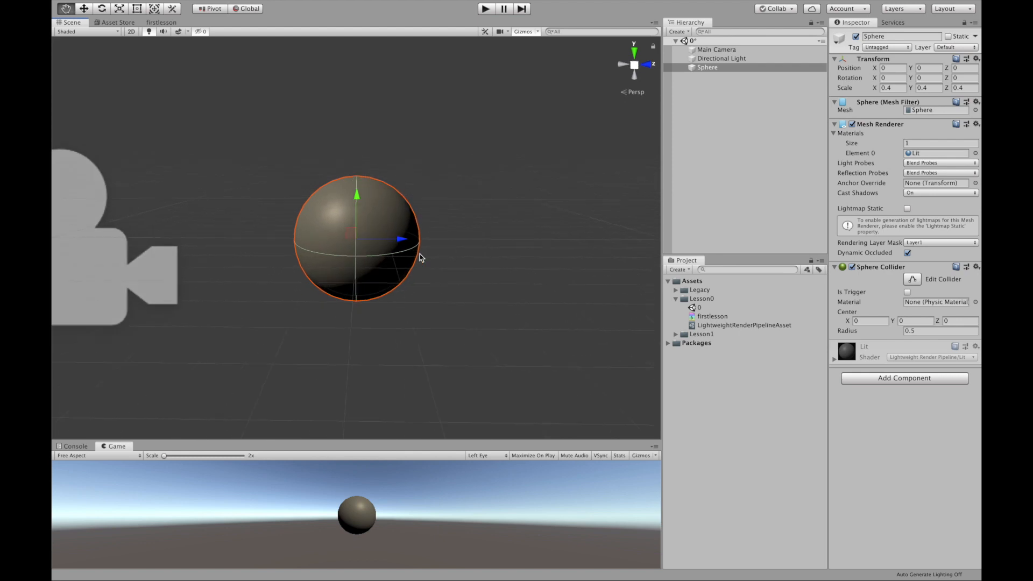
middle_click_drag(474, 255, 532, 245)
Set the Main Camera's background type to Solid Color and its background color to black.
left_click(720, 50)
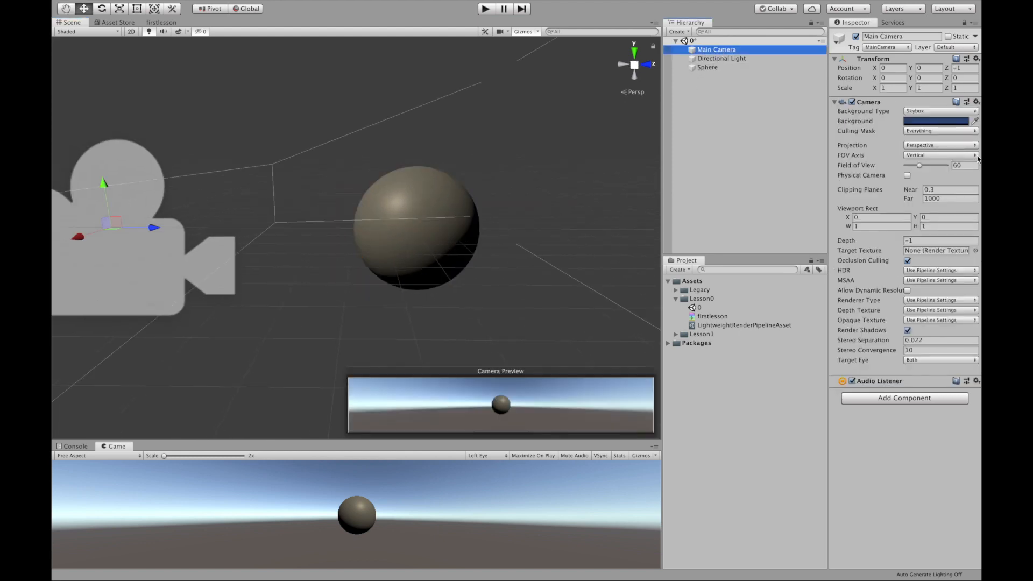
left_click(936, 111)
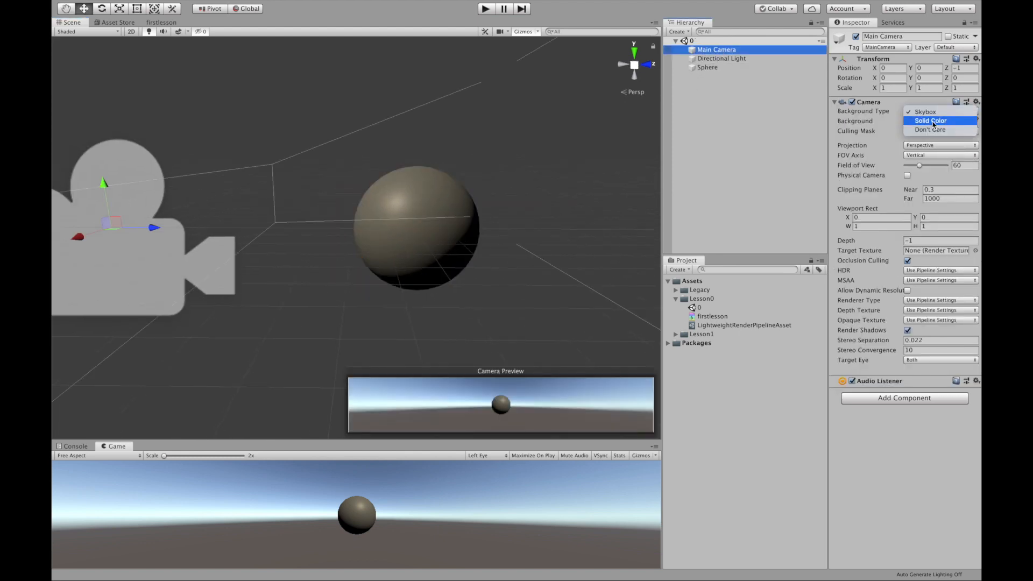
left_click(931, 122)
left_click(930, 123)
left_click_drag(119, 113, 53, 217)
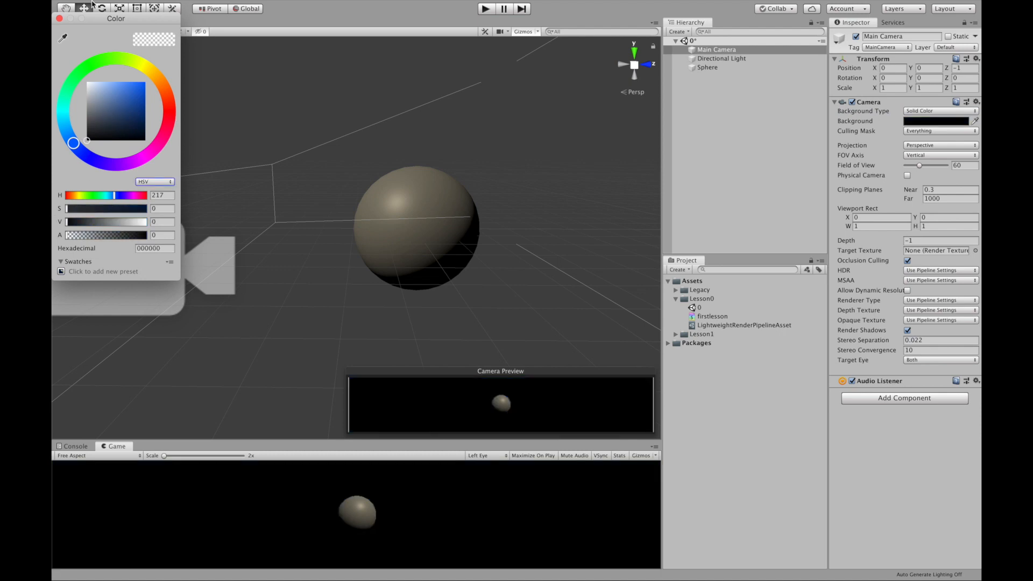
left_click(59, 17)
scroll(533, 350, "down", 3)
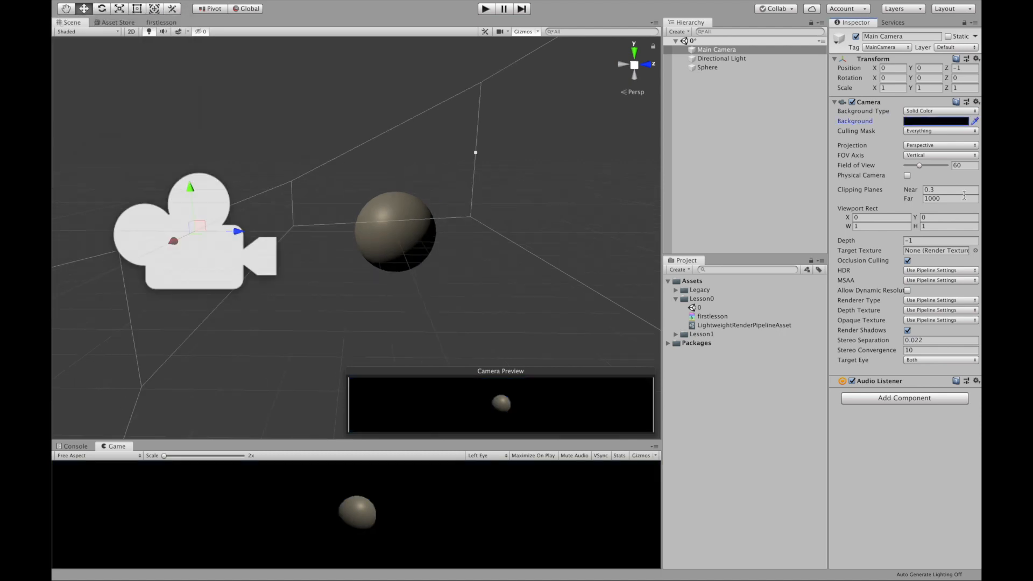
scroll(378, 194, "down", 4)
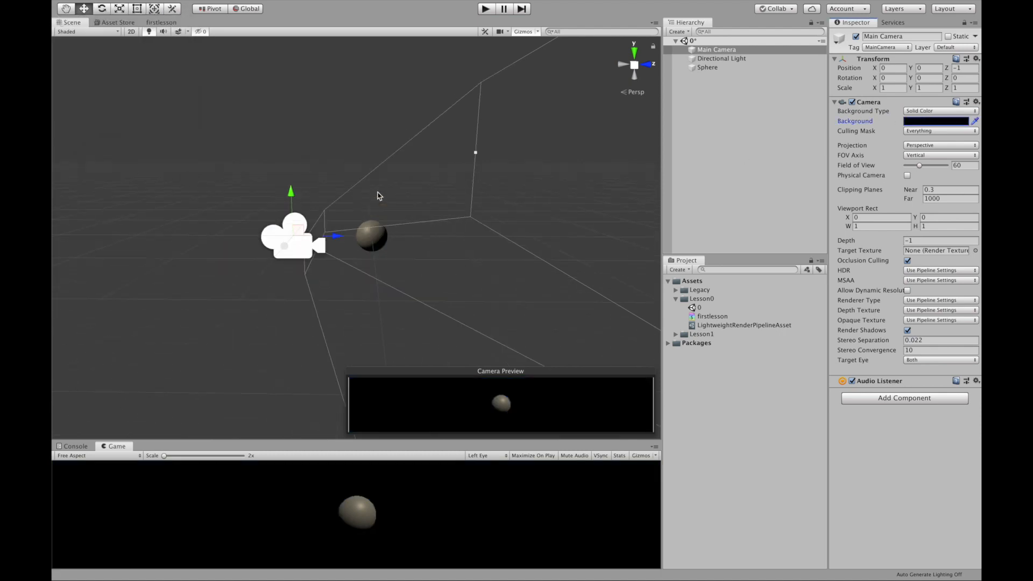
left_click_drag(418, 256, 431, 289, "alt")
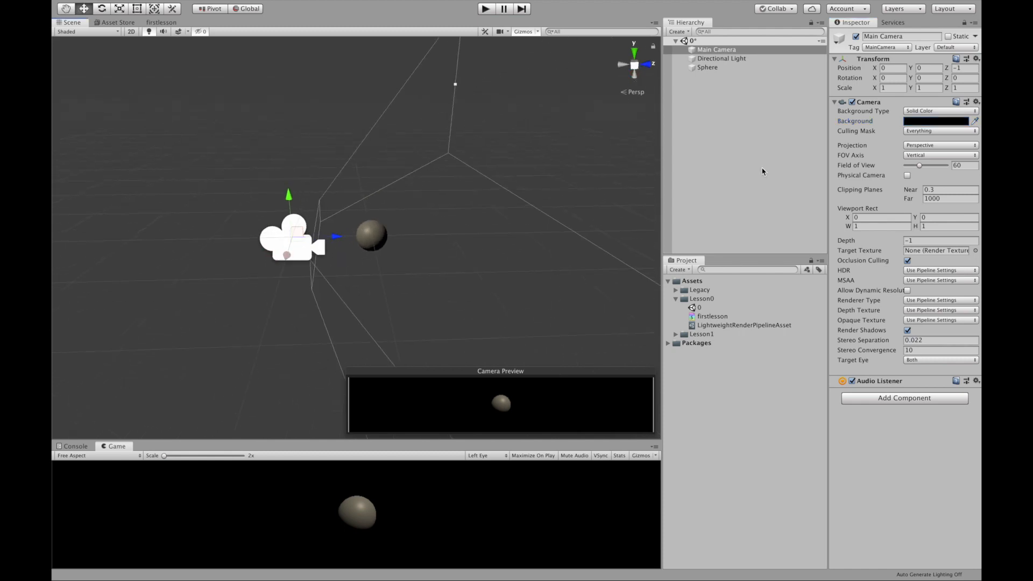
left_click(784, 172)
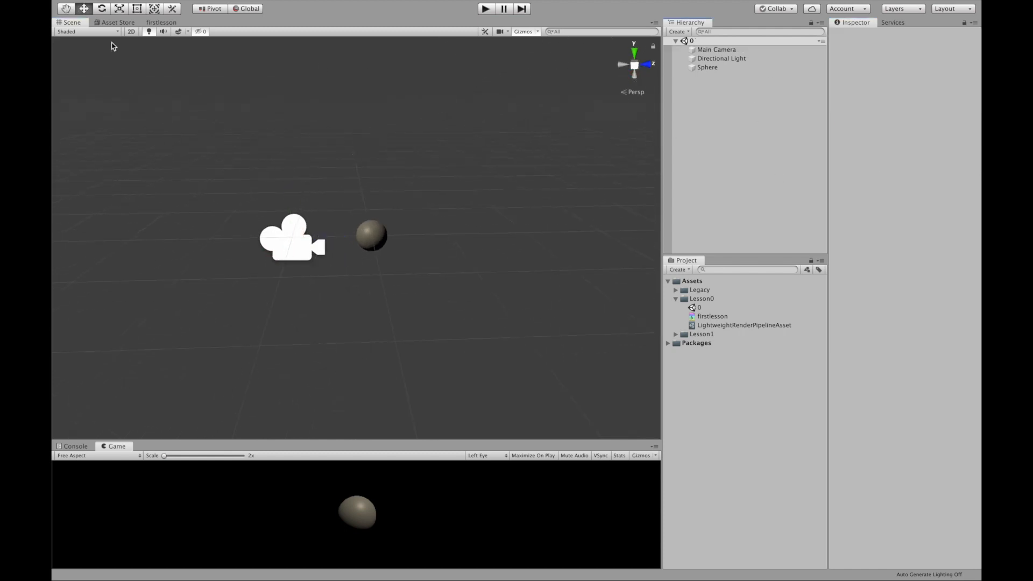
Add a Normal Vector node to the firstlesson graph and set its space to Object.
left_click(171, 24)
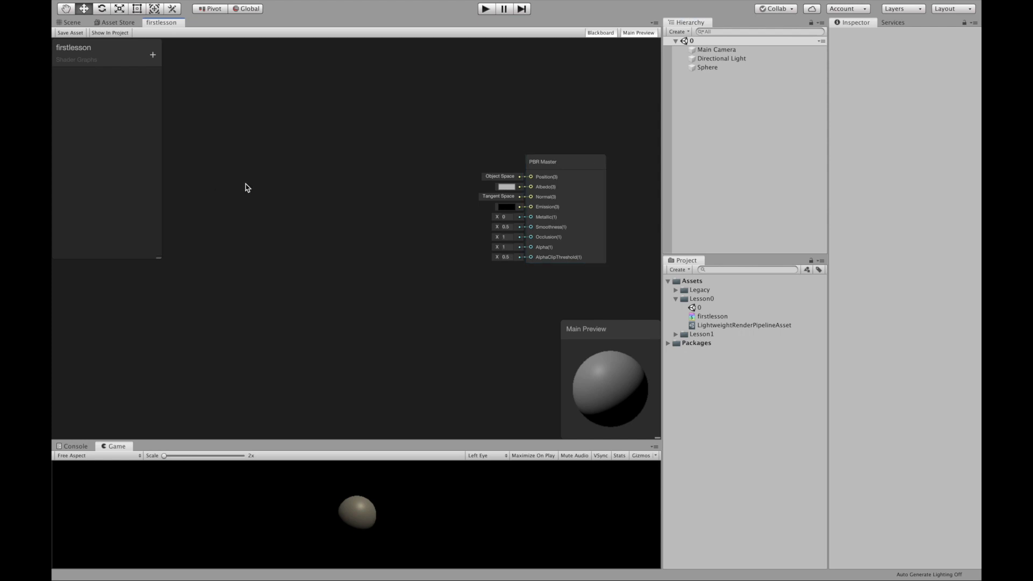
right_click(289, 160)
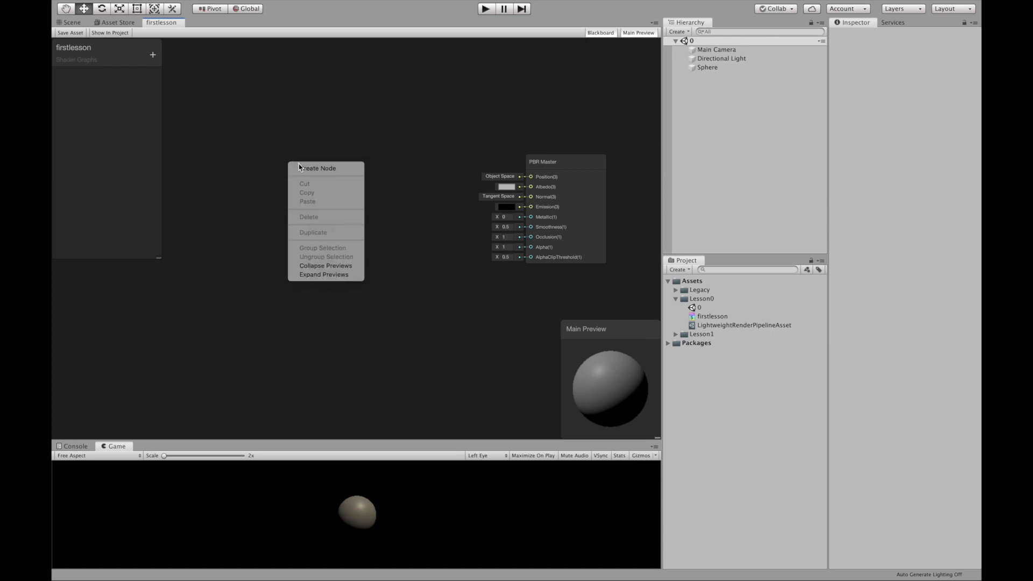
left_click(319, 169)
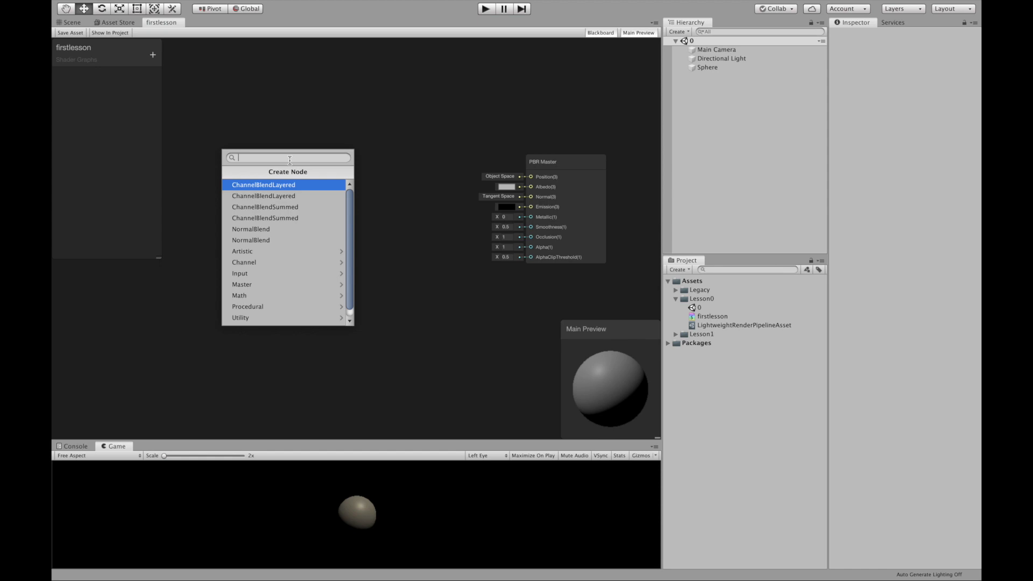
type("vec")
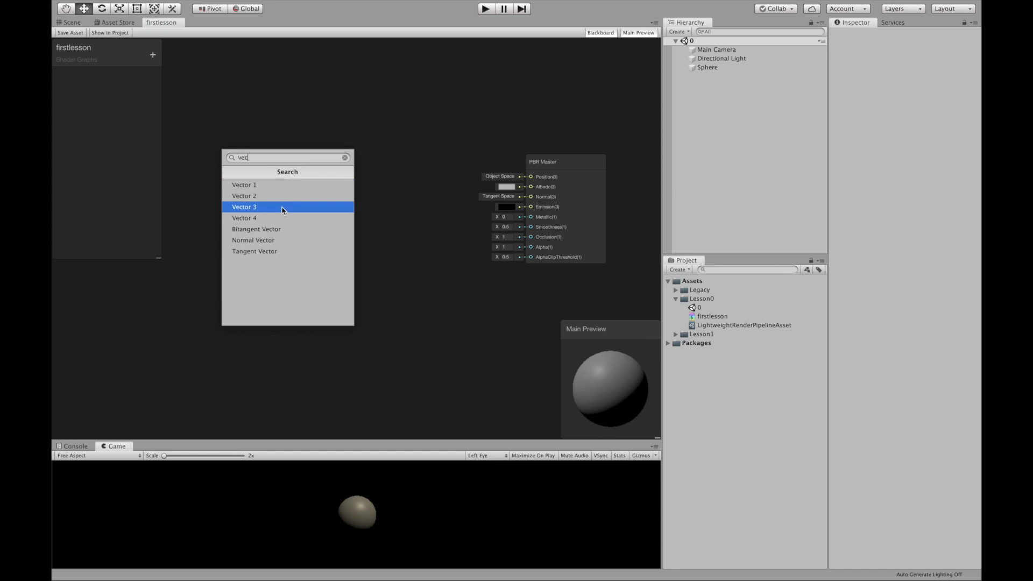
left_click(283, 241)
left_click_drag(319, 174, 264, 117)
left_click(299, 146)
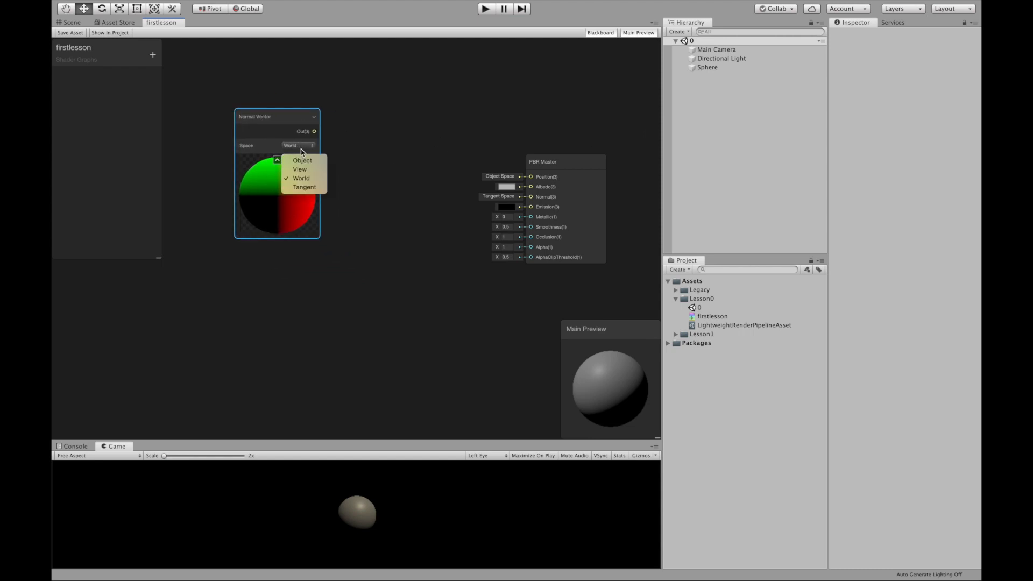
left_click(310, 163)
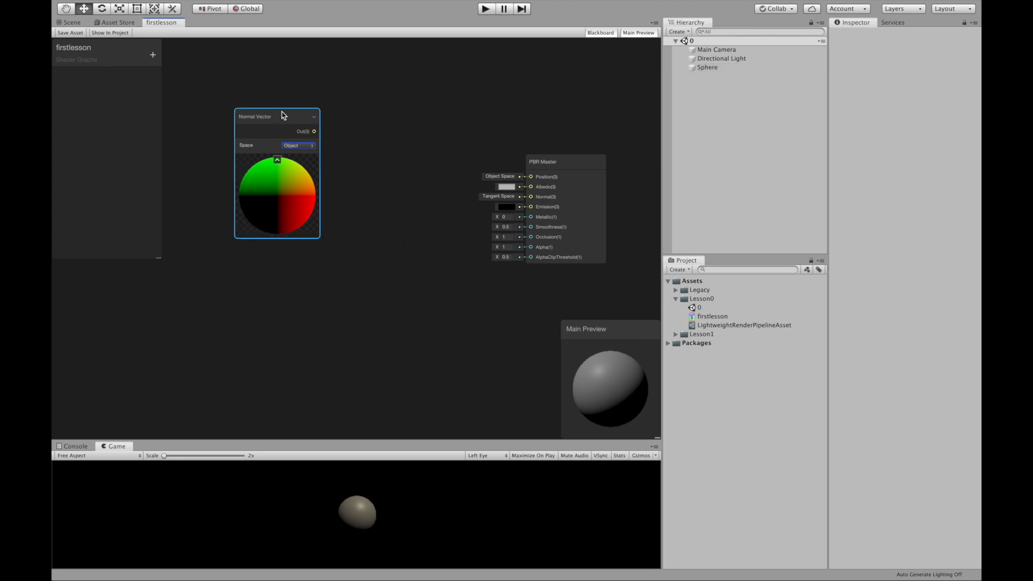
left_click_drag(283, 110, 264, 115)
Add a Multiply node and connect the Normal Vector output to its A input.
right_click(385, 145)
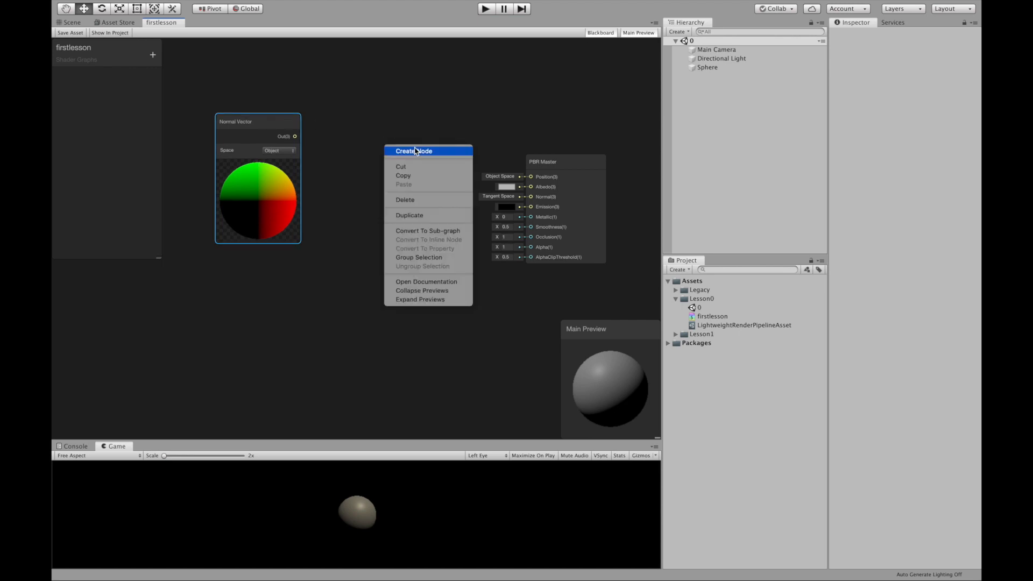
left_click(412, 150)
type("multiply")
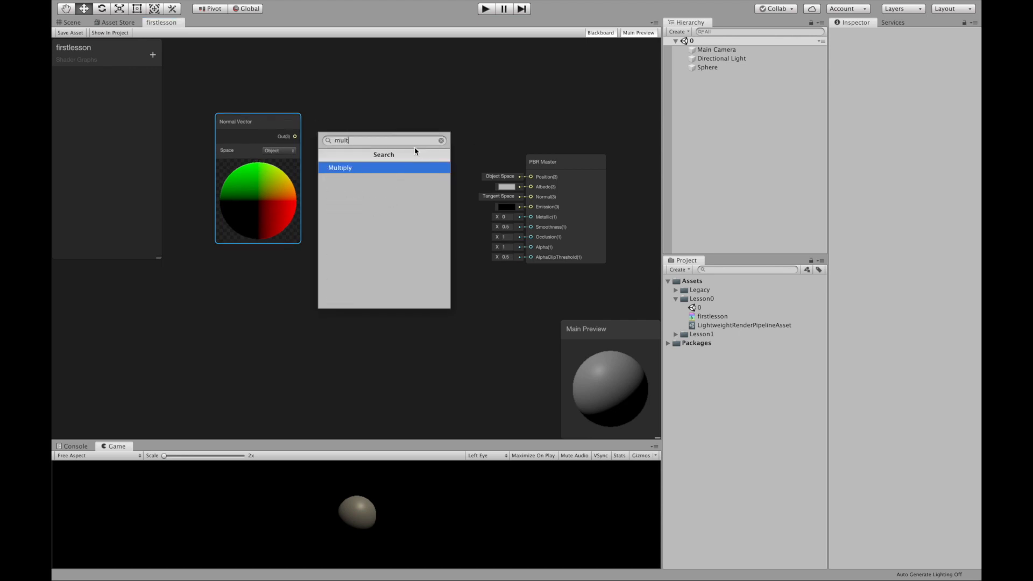
key("Return")
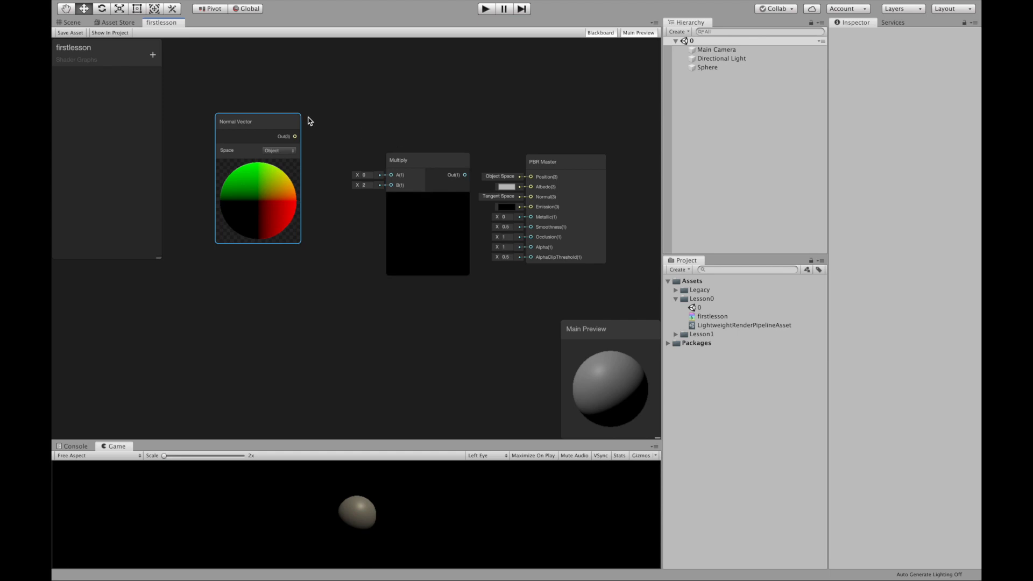
left_click_drag(295, 136, 391, 175)
left_click_drag(277, 129, 280, 101)
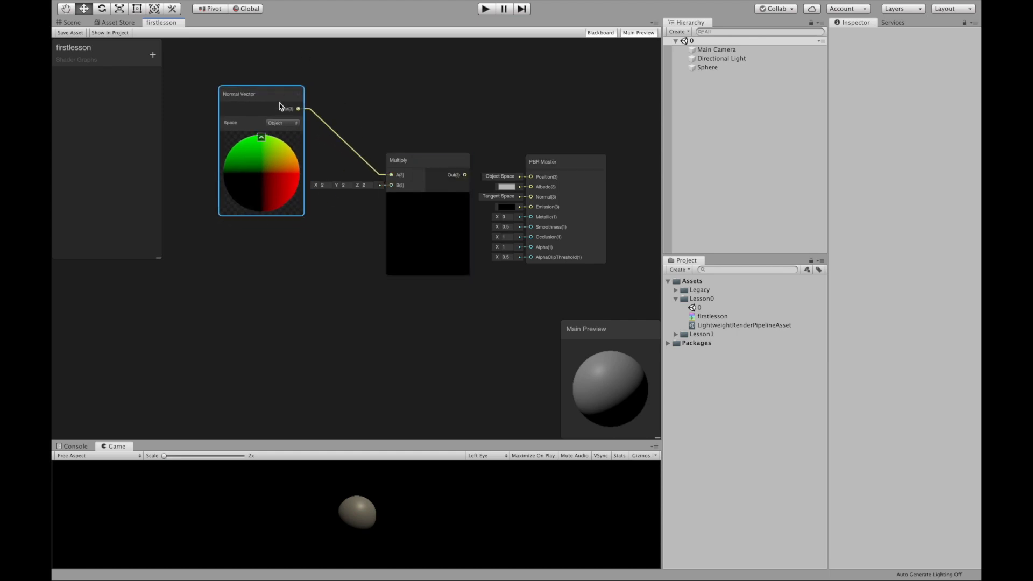
Add a Simple Noise node and connect its output to the Multiply node's B input.
right_click(270, 280)
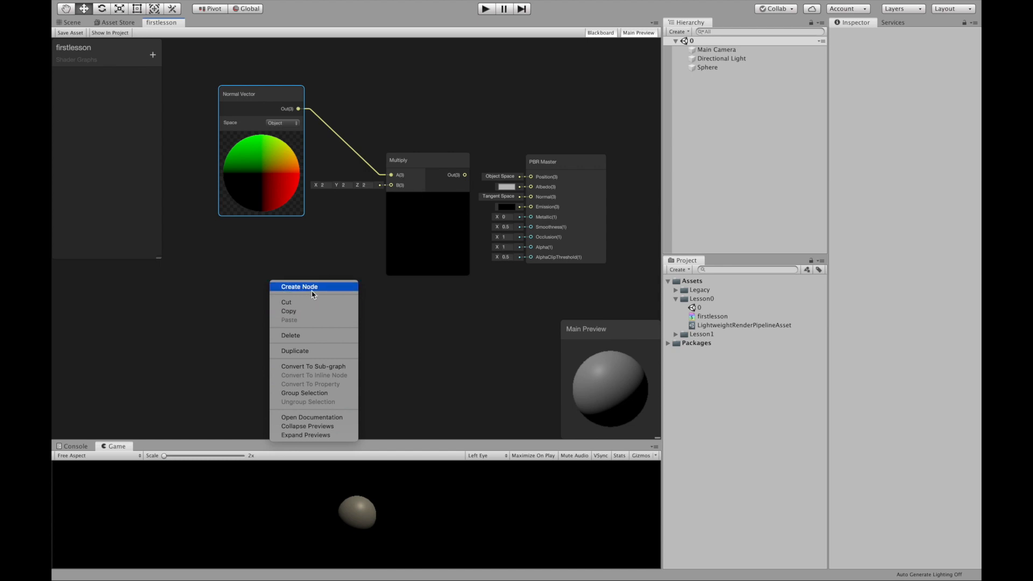
left_click(312, 287)
type("noise")
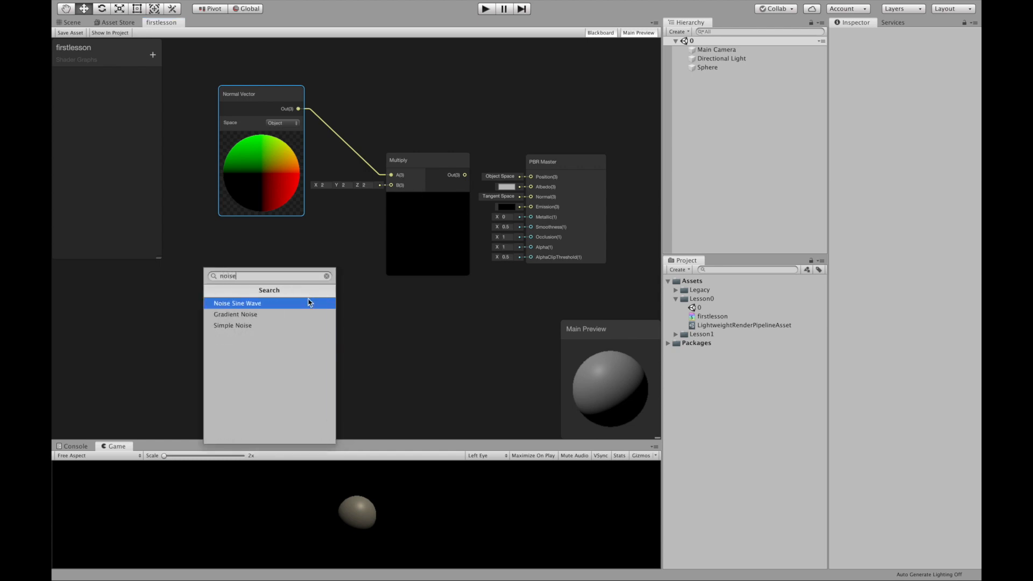
left_click(278, 326)
left_click_drag(317, 297, 392, 186)
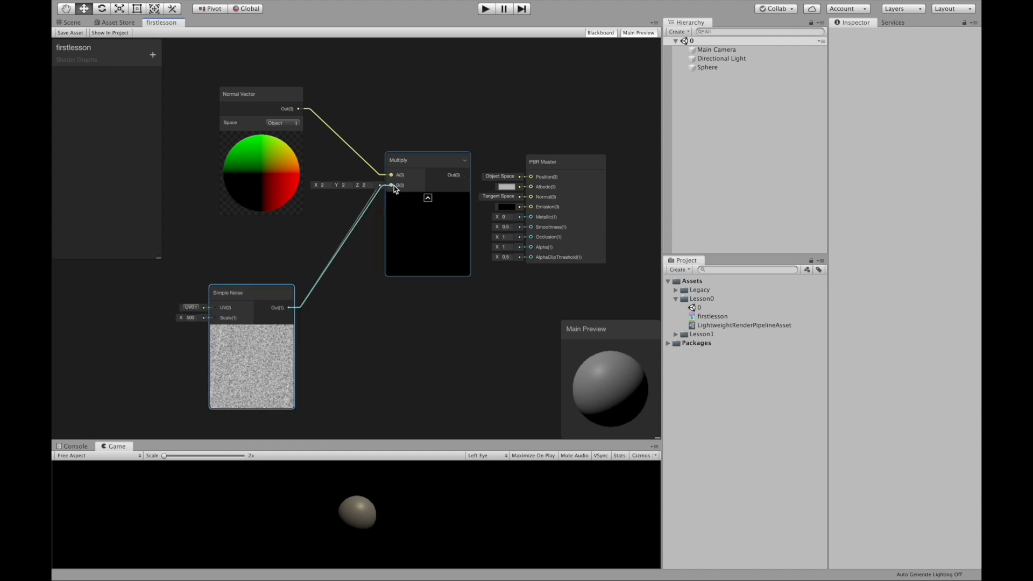
Connect the Multiply output to the PBR Master's Position input and set the Albedo color to red.
left_click_drag(465, 174, 541, 188)
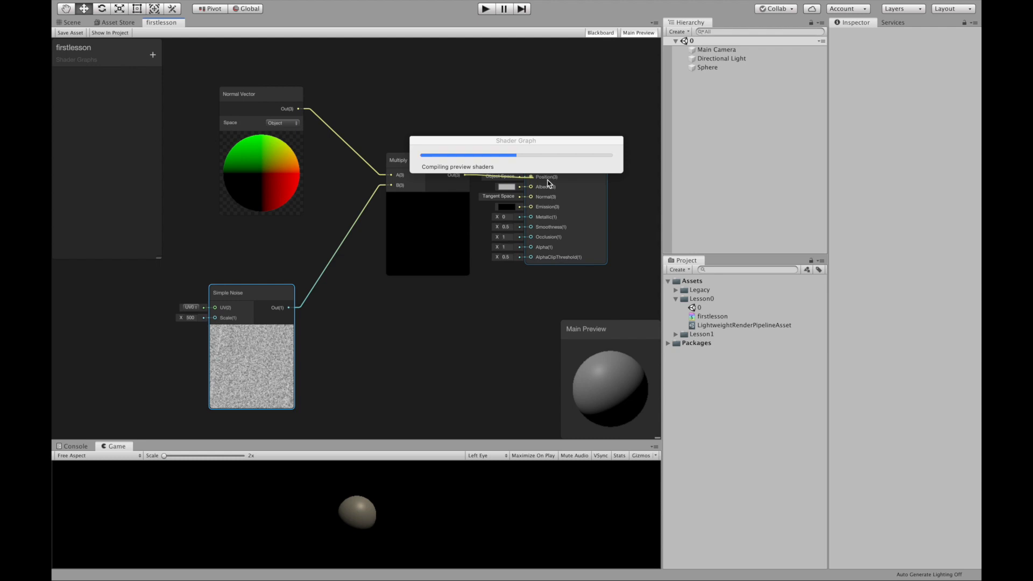
left_click_drag(650, 390, 621, 402)
left_click(506, 195)
left_click(506, 187)
left_click_drag(124, 100, 144, 83)
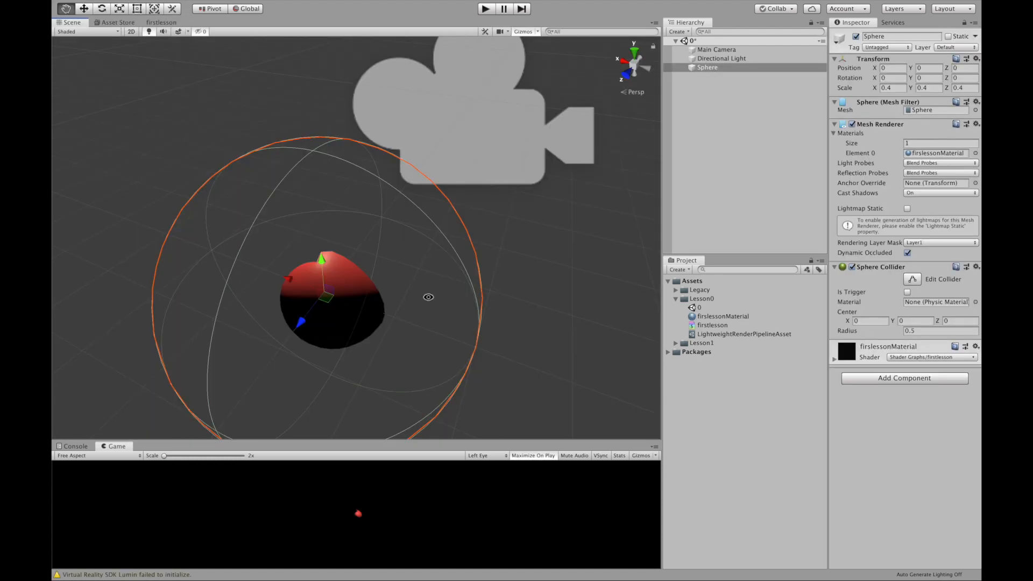
Inspect the deformed sphere in the scene and move the Time node closer to Simple Noise in the firstlesson graph.
left_click_drag(427, 295, 580, 278, "alt")
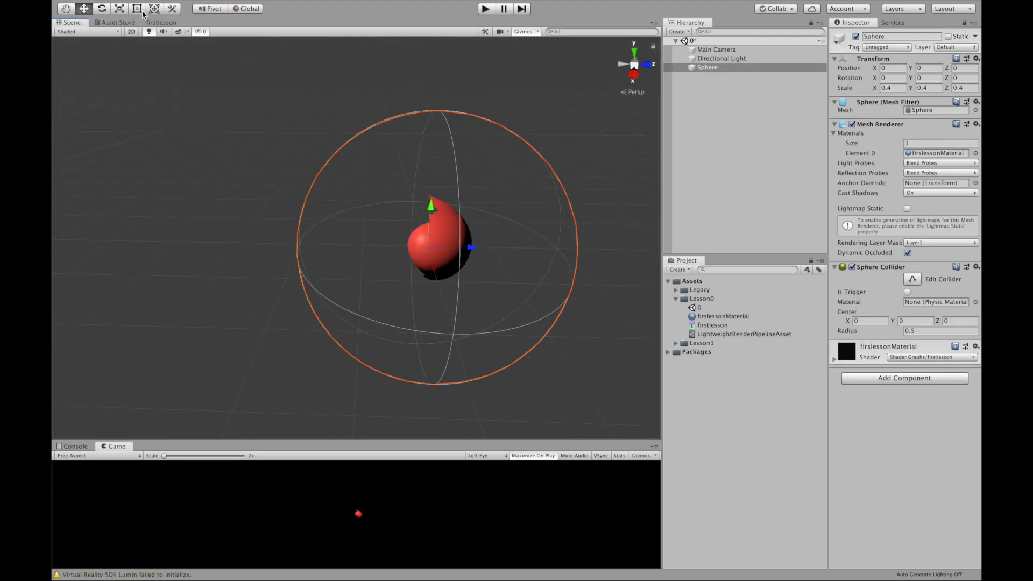
left_click(168, 21)
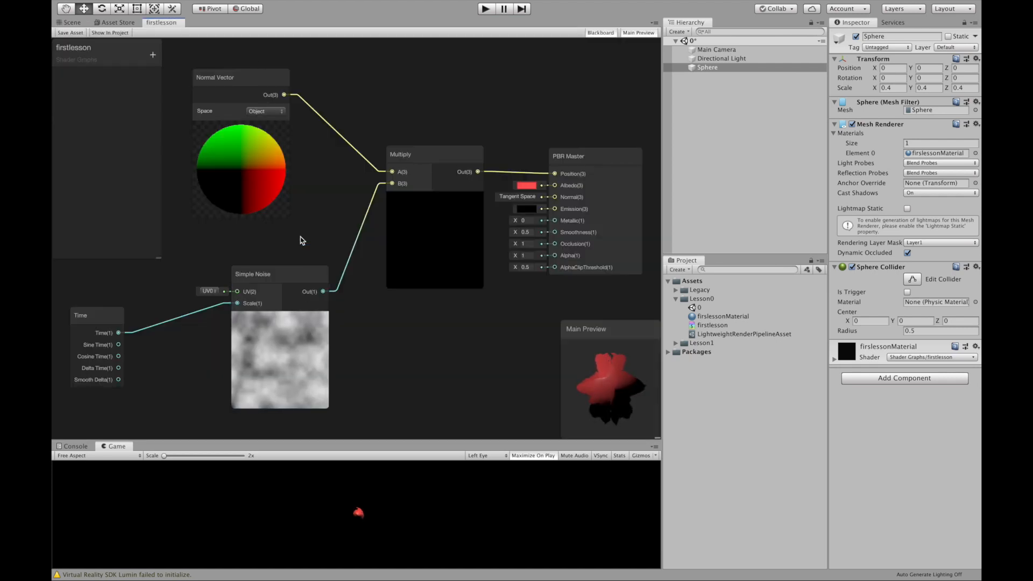
scroll(299, 239, "down", 2)
left_click_drag(151, 296, 194, 319)
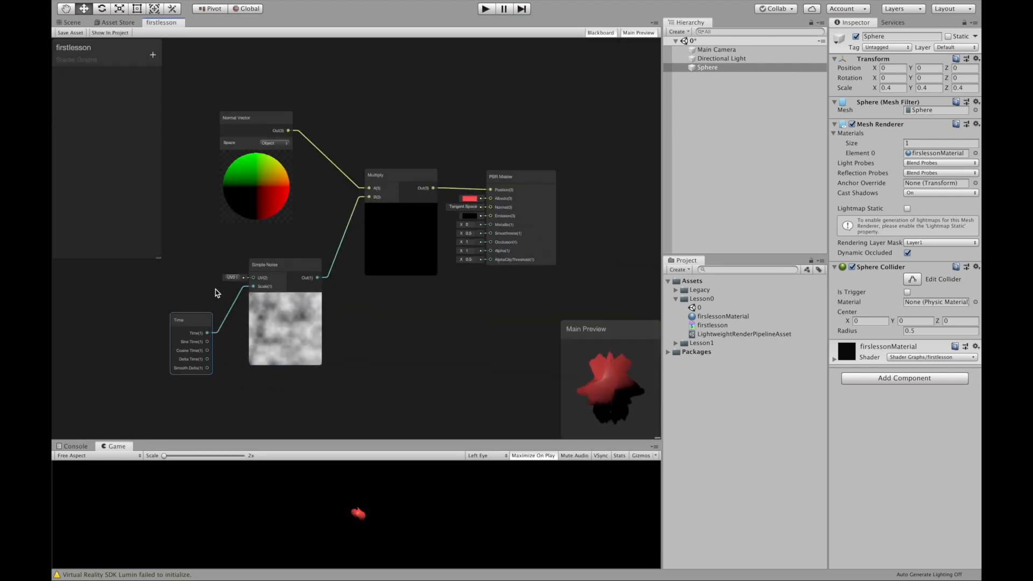
Add a Position node in Object space and connect its output to the Simple Noise node's UV input.
right_click(151, 294)
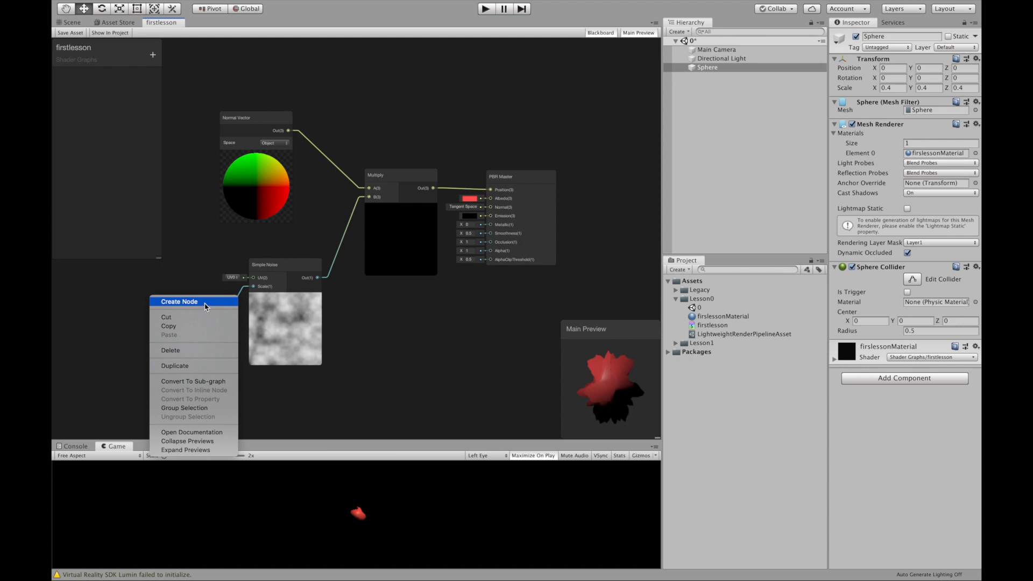
left_click(205, 305)
type("posi")
key("Return")
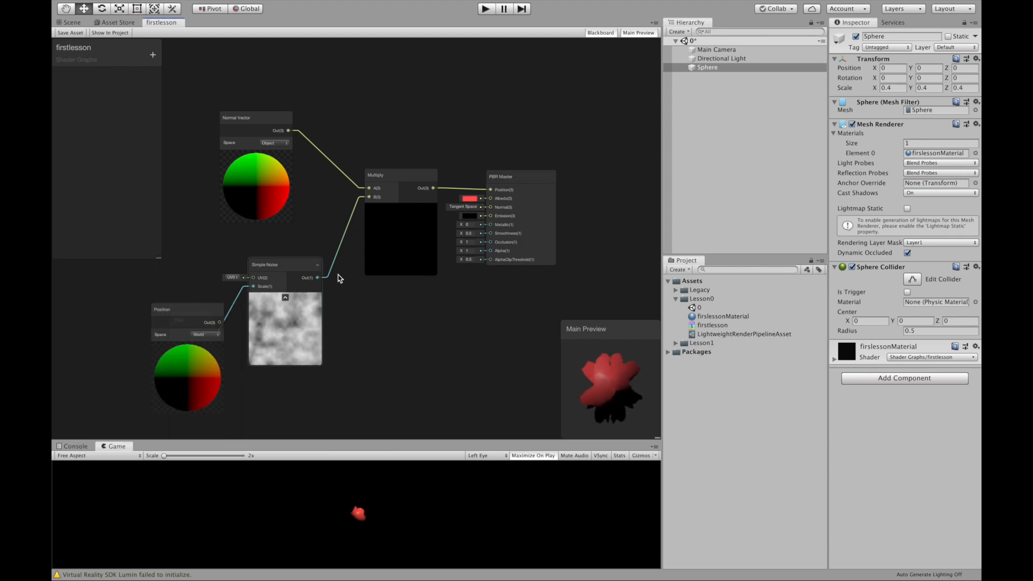
left_click_drag(199, 321, 139, 302)
left_click(155, 318)
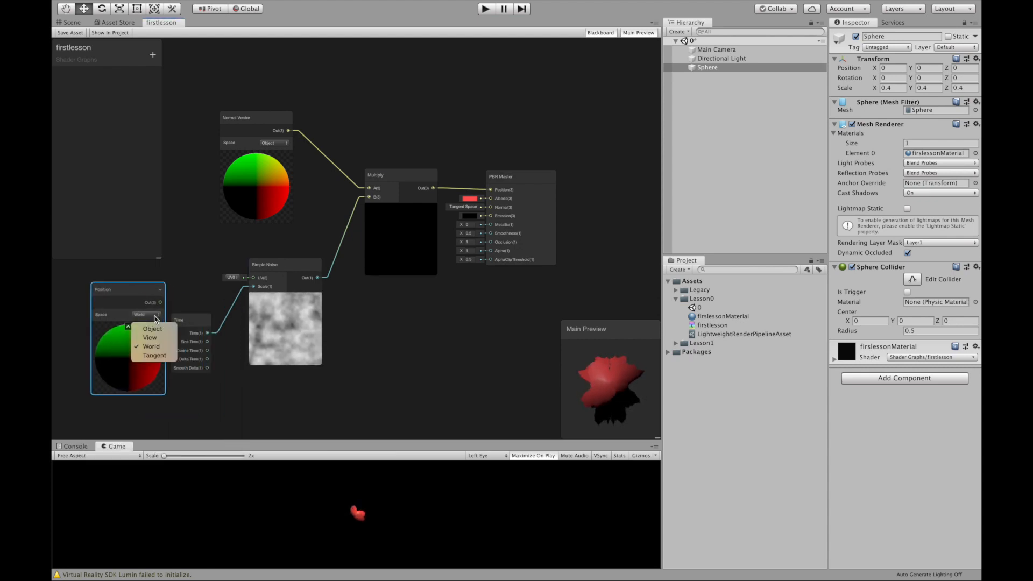
left_click(152, 329)
left_click_drag(160, 302, 253, 278)
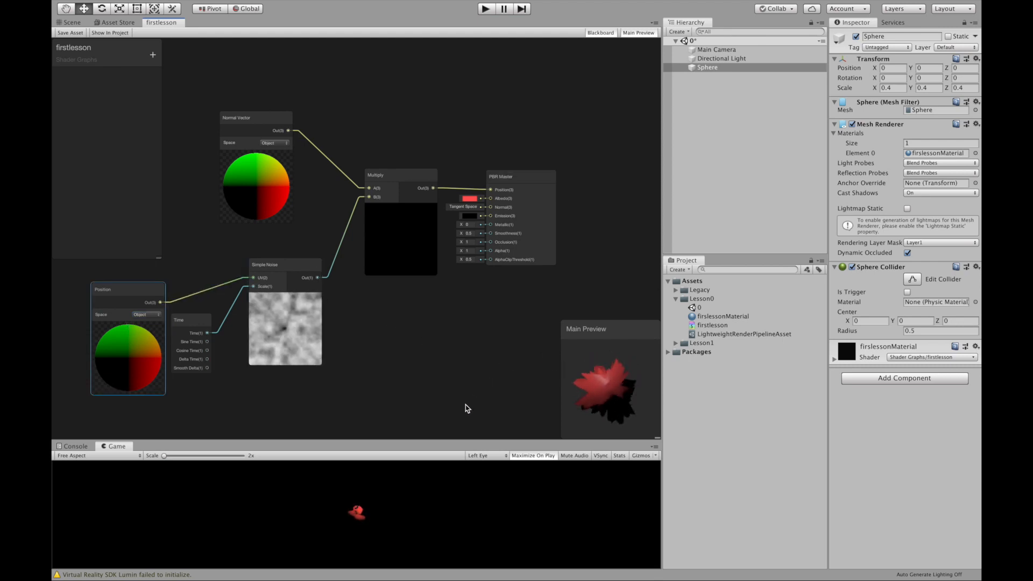
Lower the sphere slightly in the scene to about -0.034 in Y and scale it up uniformly to about 0.75.
left_click_drag(393, 177, 361, 183)
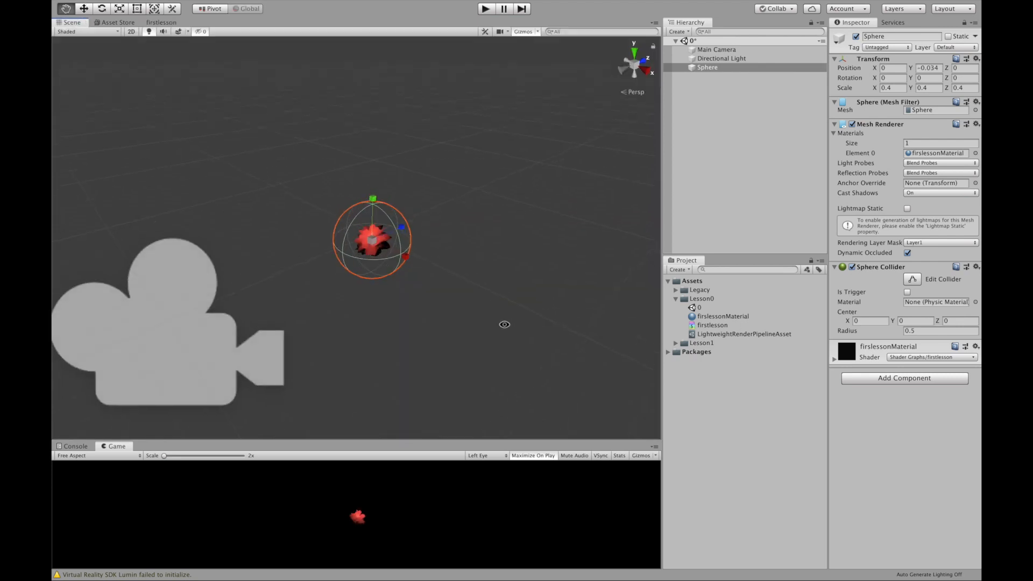
left_click_drag(505, 323, 402, 338, "alt")
left_click_drag(375, 249, 421, 248)
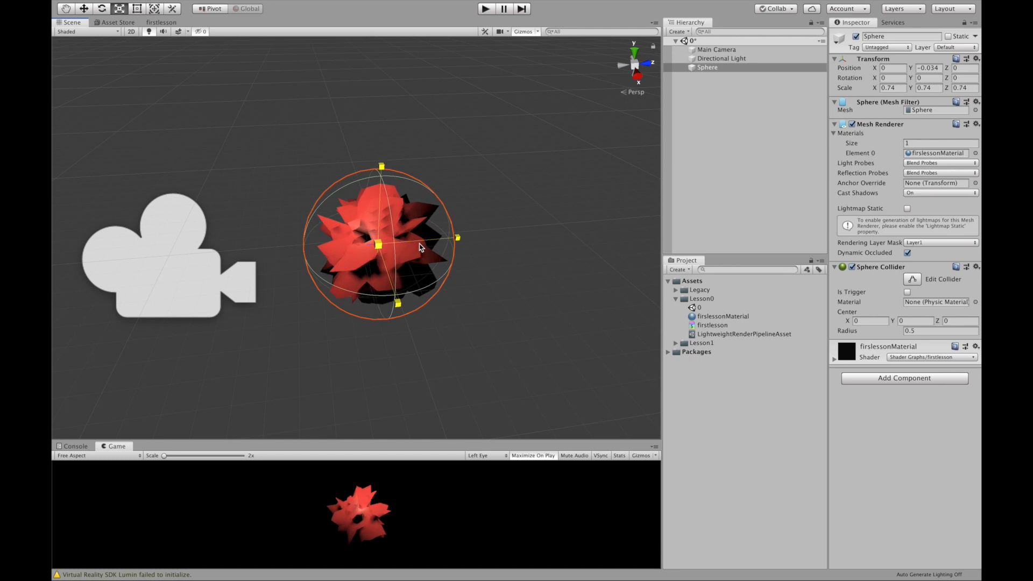
left_click_drag(490, 259, 481, 264, "alt")
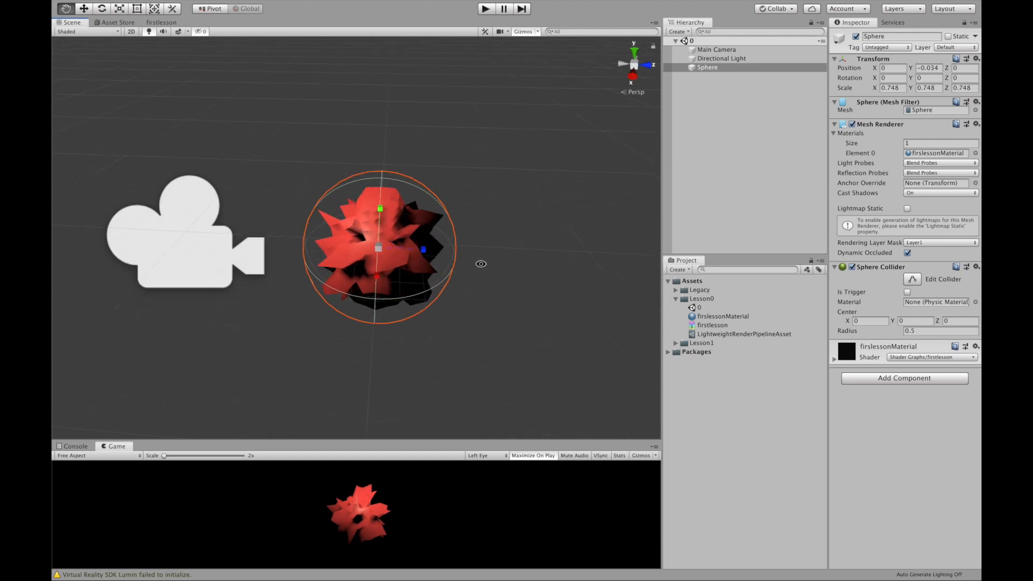
Build and run the Lesson0/0 scene for the Lumin platform, saving the package as scene0 in the MagicLeapOne_HelloWorld folder.
mouse_move(155, 3)
left_click(118, 6)
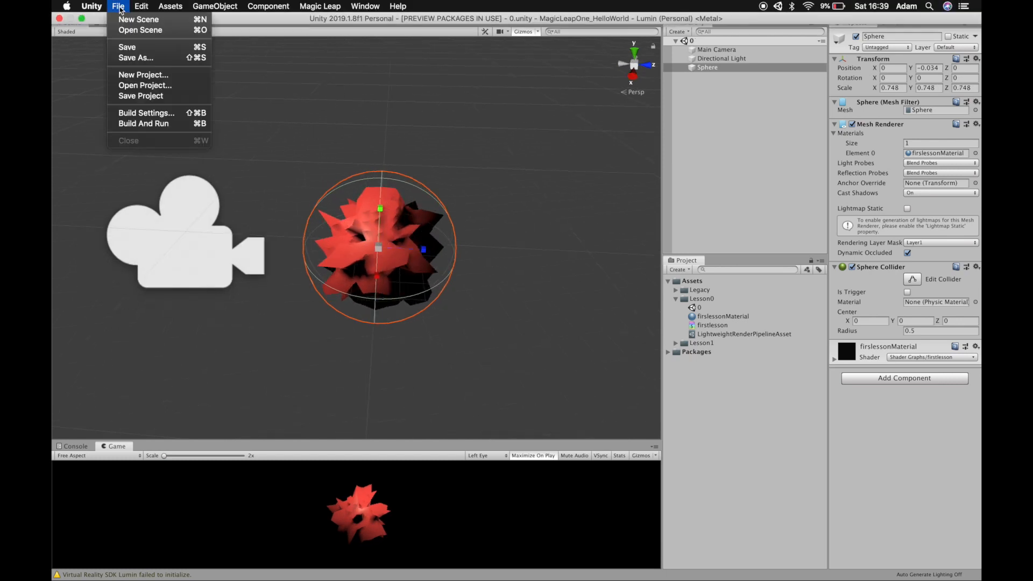
left_click(151, 113)
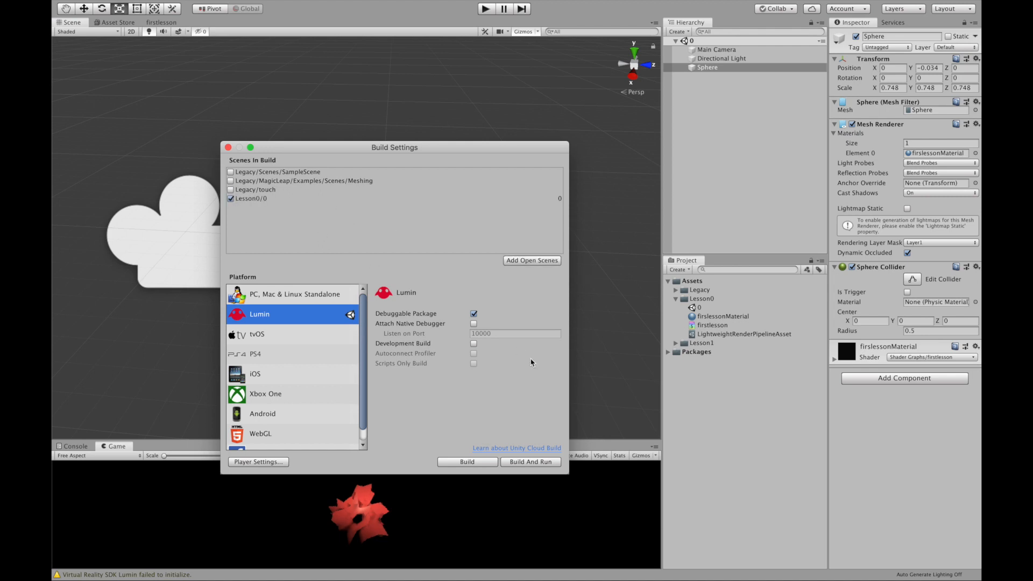
left_click(531, 462)
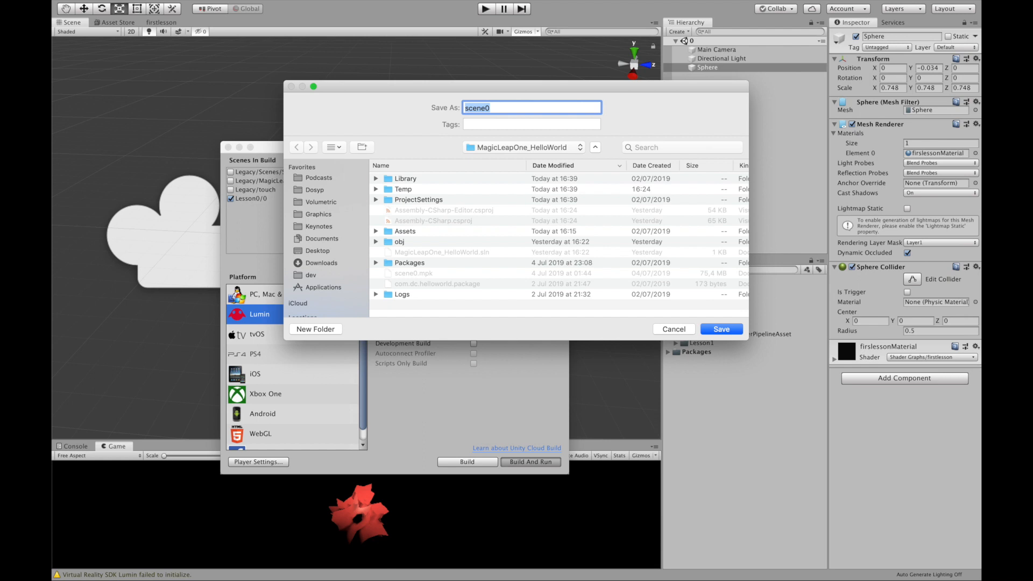
key("Return")
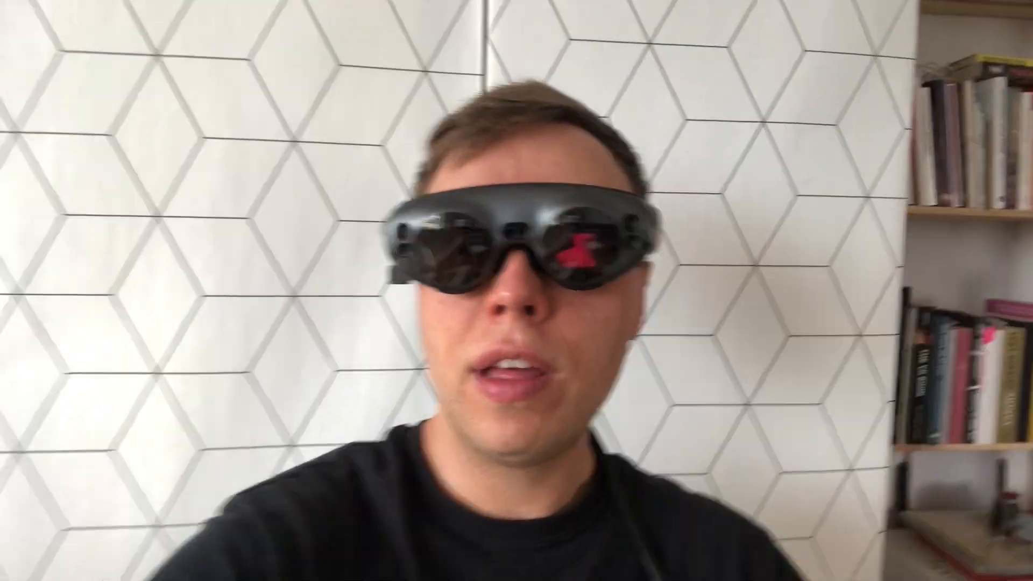